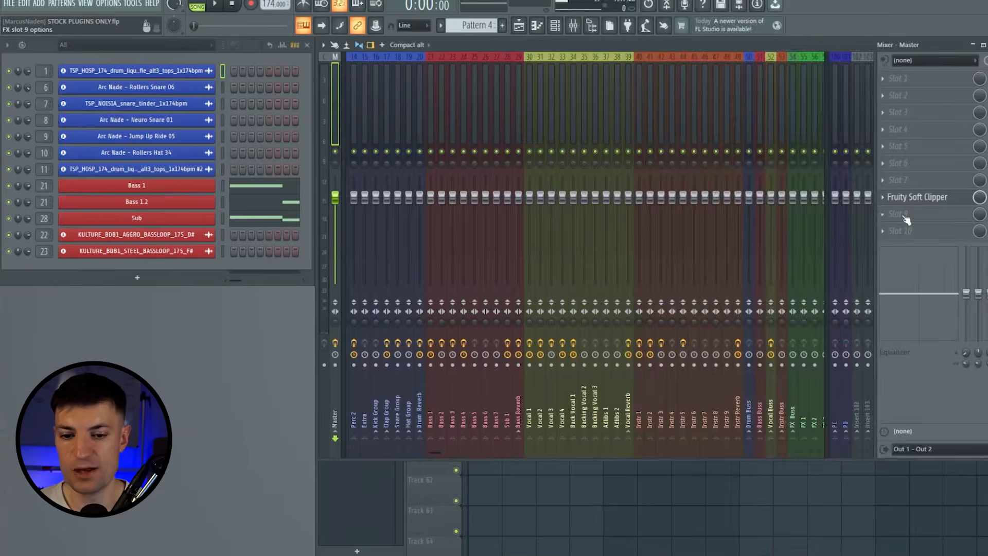
Step: Load Fruity Limiter in slot 9 of the Master track and raise its gain slightly
left_click(906, 219)
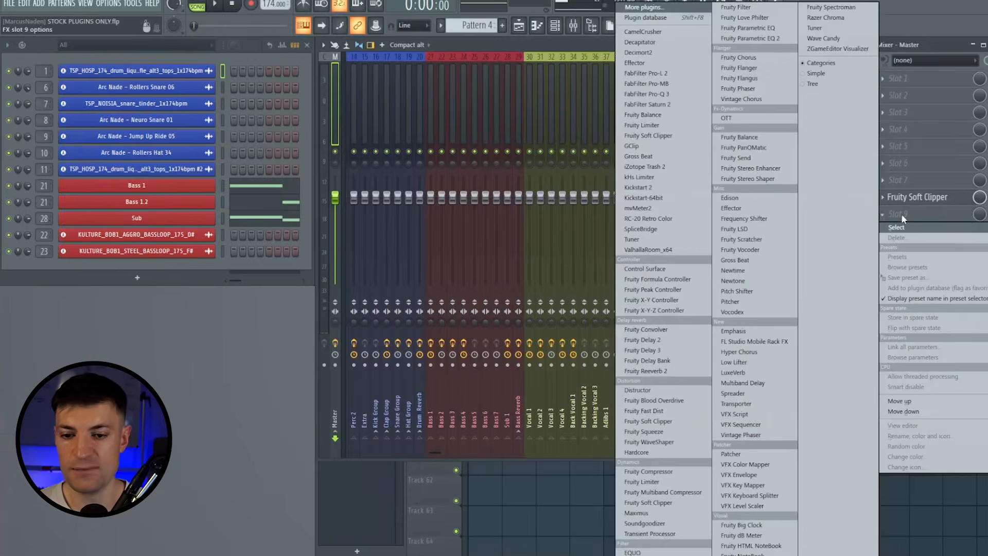
left_click(654, 484)
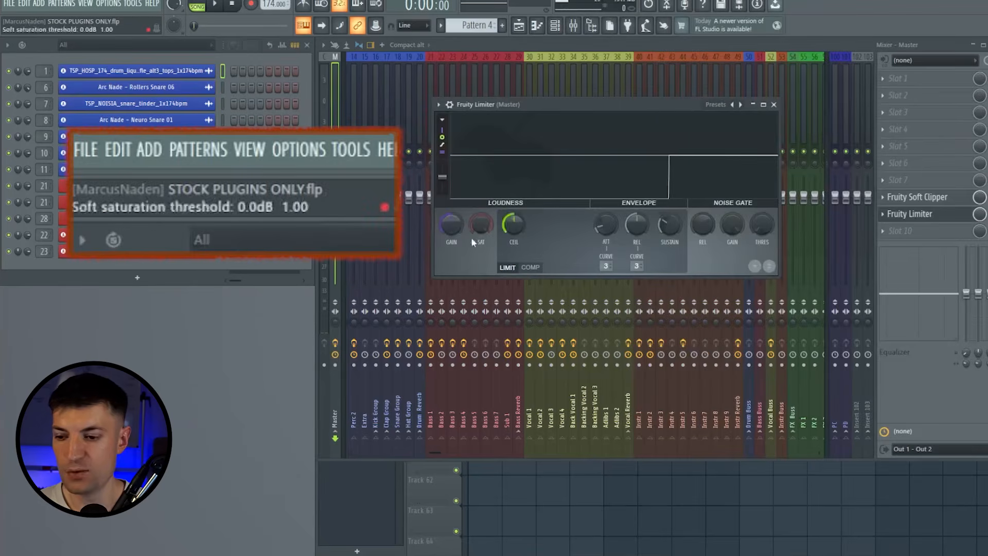
left_click_drag(452, 223, 451, 219)
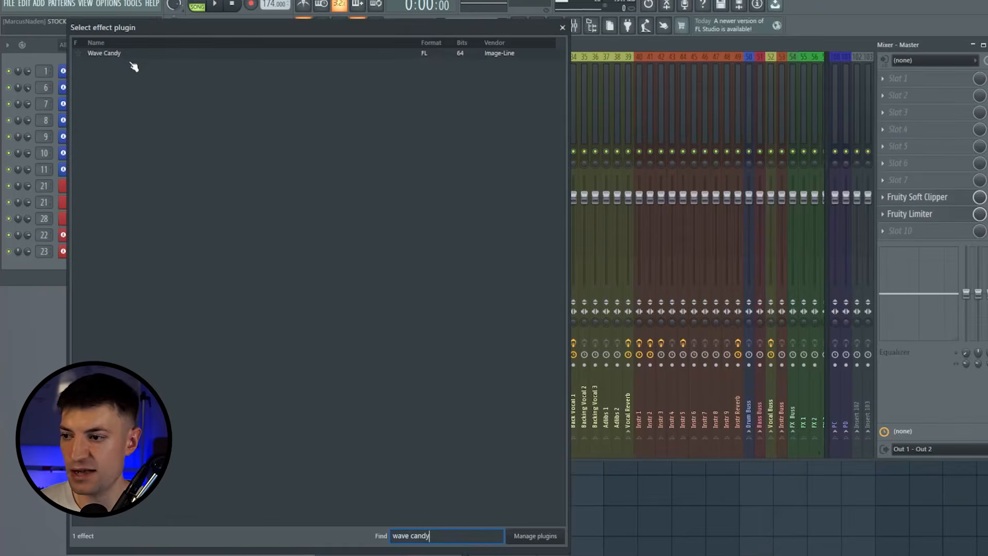
Step: Add Wave Candy to slot 10 of the Master track, then enlarge its display and move it clear of the settings window
double_click(127, 57)
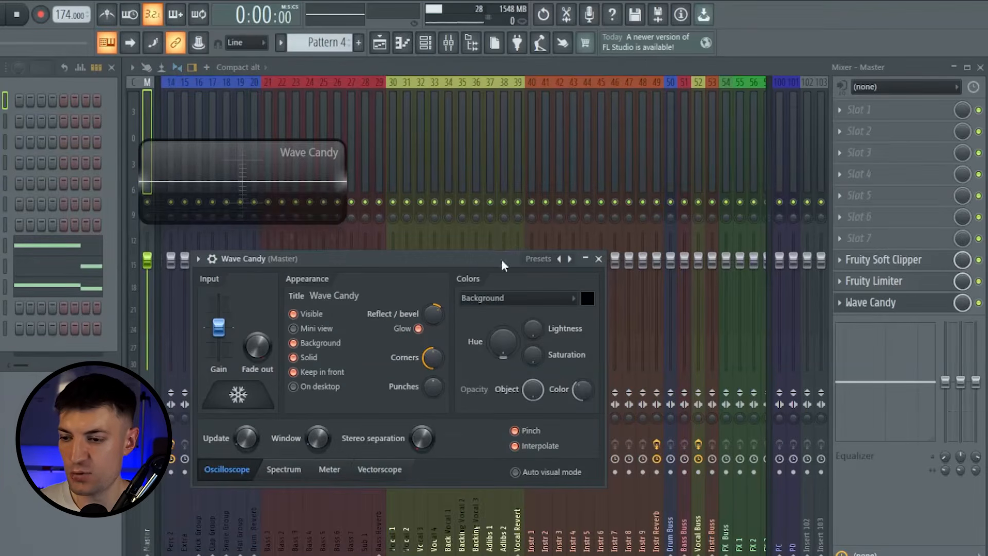
left_click_drag(340, 219, 459, 360)
left_click_drag(431, 201, 956, 134)
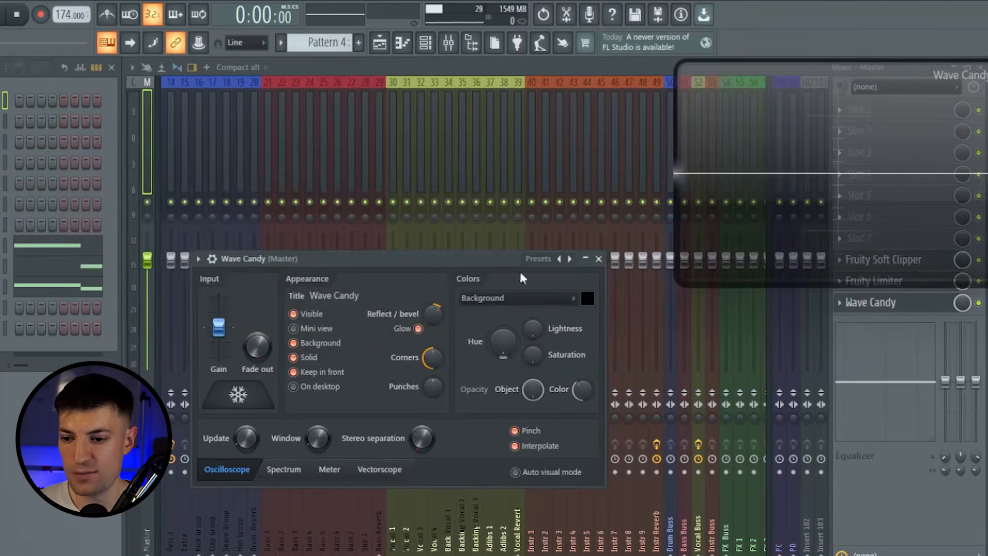
left_click_drag(414, 257, 429, 177)
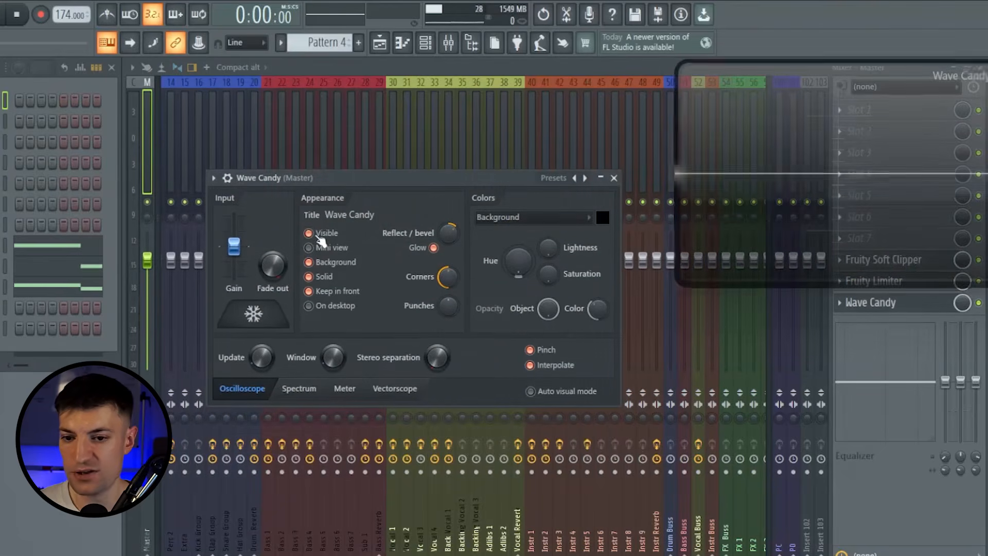
Step: Switch Wave Candy to a meter in RMS mode and place its display below the channel rack
left_click(345, 389)
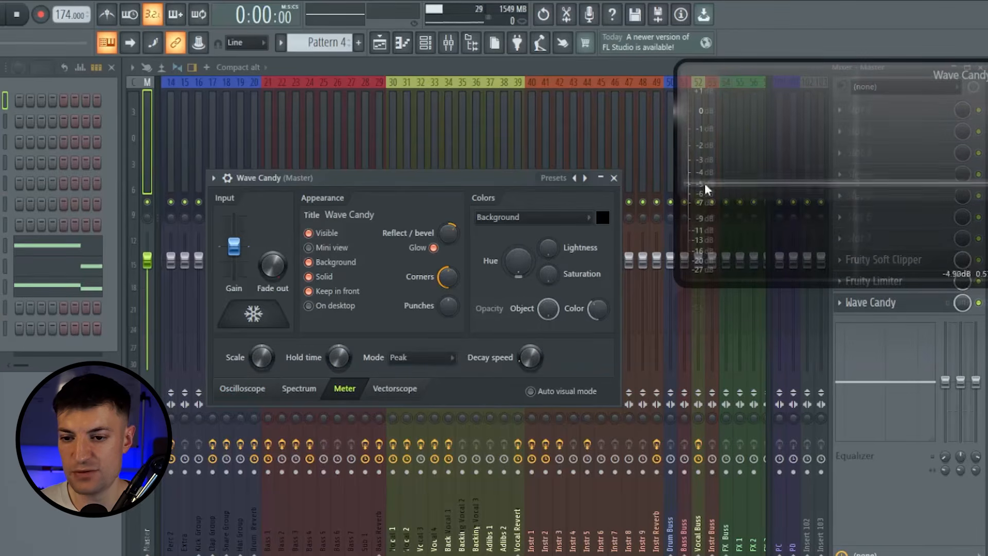
left_click(419, 360)
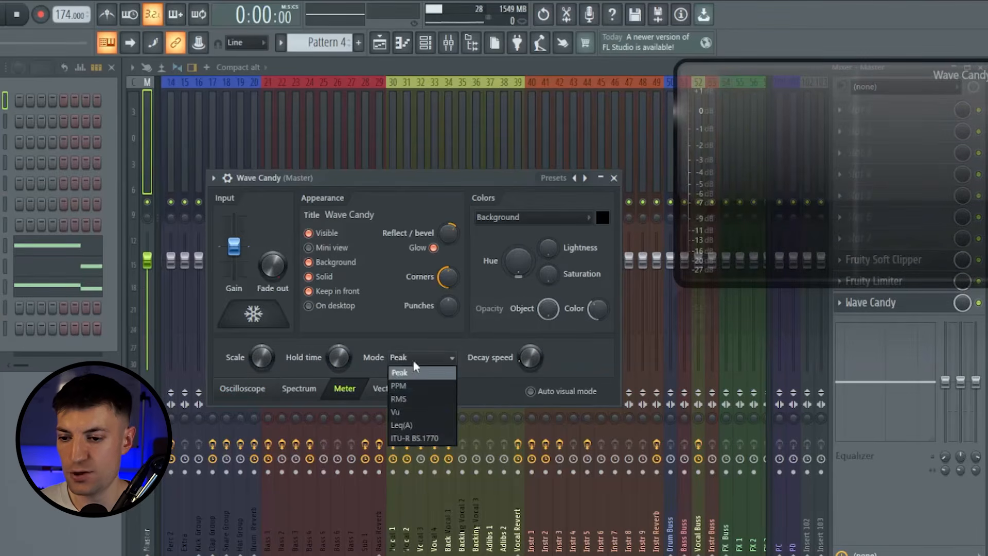
left_click(415, 399)
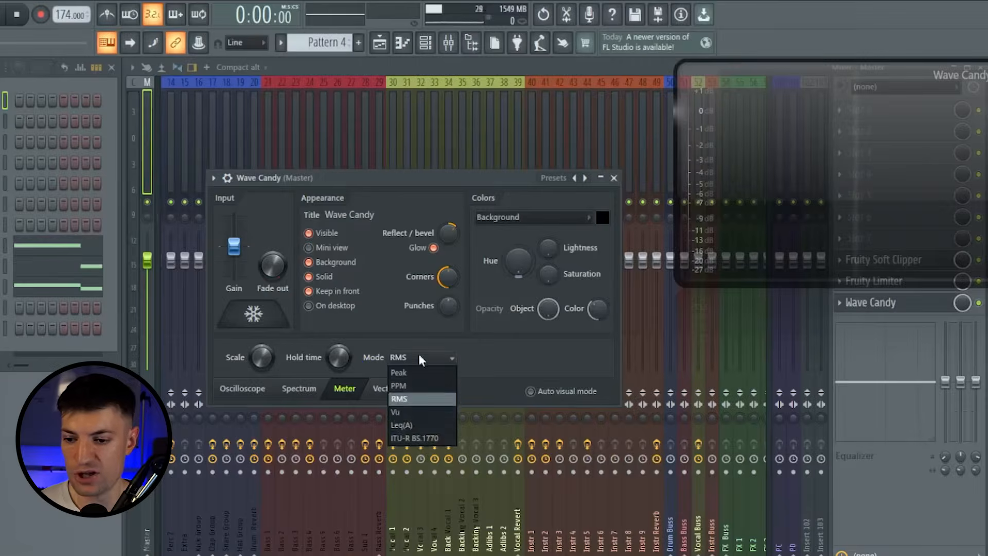
left_click(415, 398)
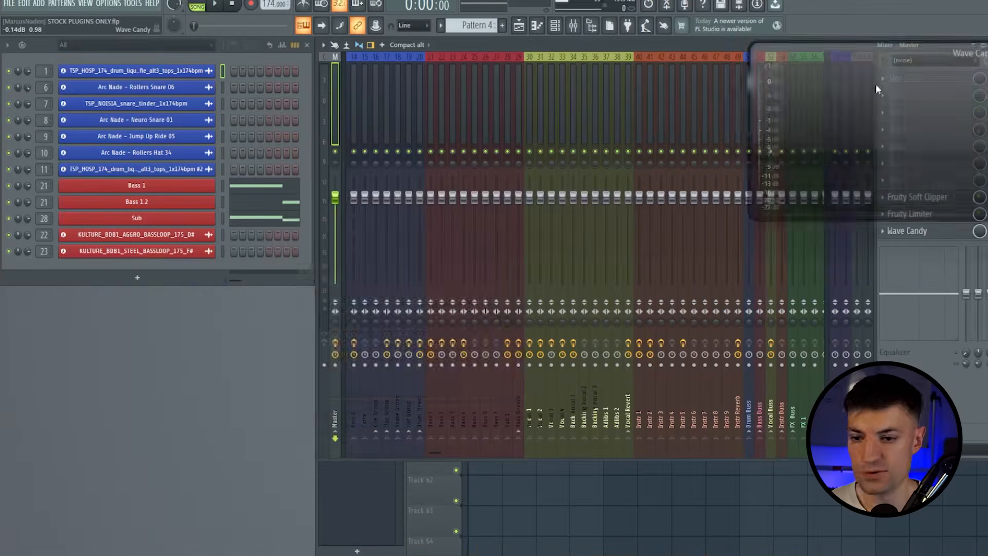
left_click_drag(875, 84, 153, 342)
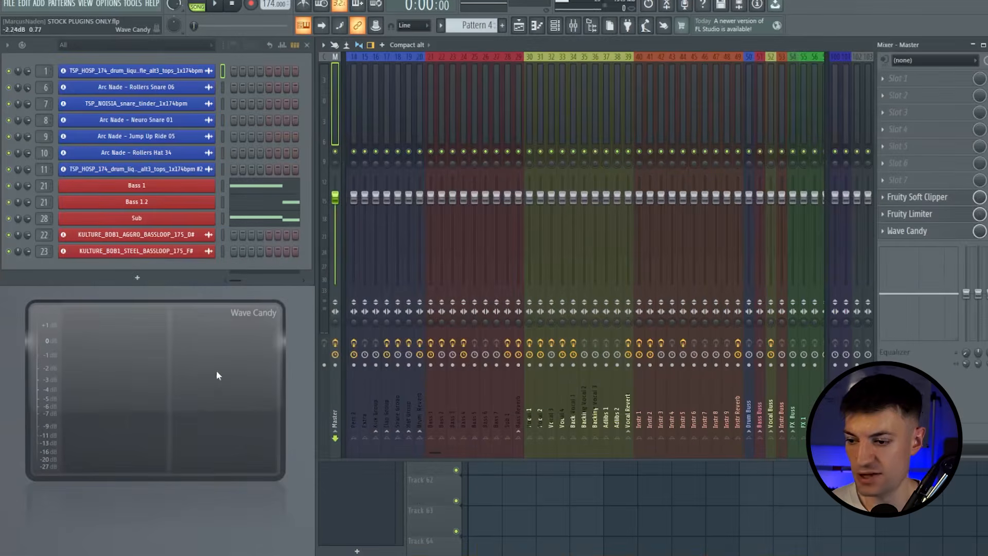
Step: Load Fruity Soft Clipper in slot 9 and Fruity Limiter in slot 10 of the Drum Buss mixer track
left_click(749, 111)
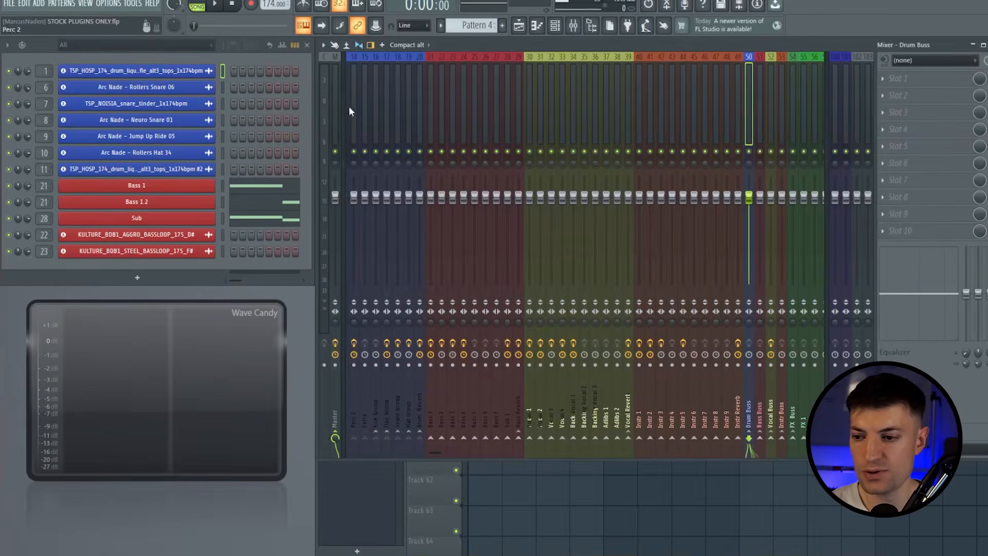
left_click(905, 213)
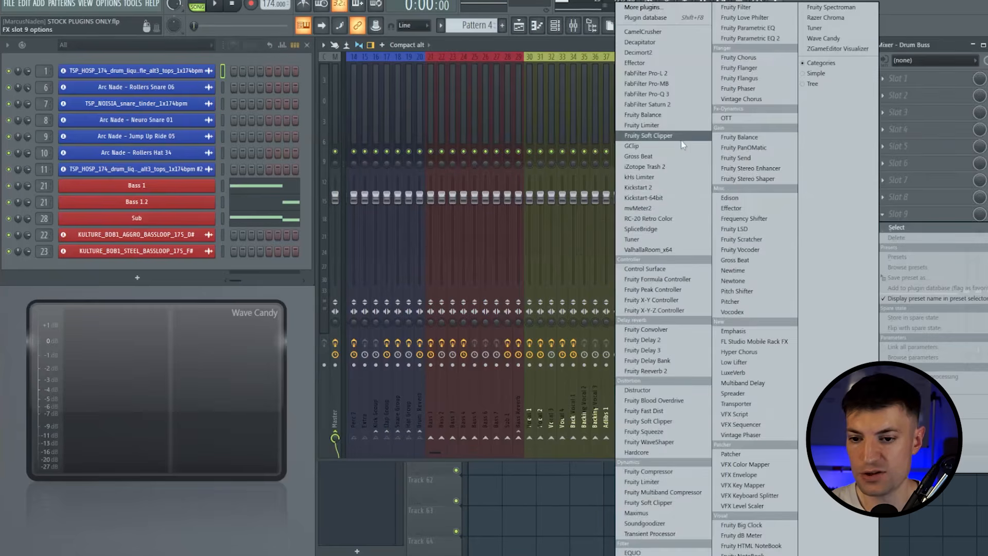
left_click(664, 135)
left_click(931, 230)
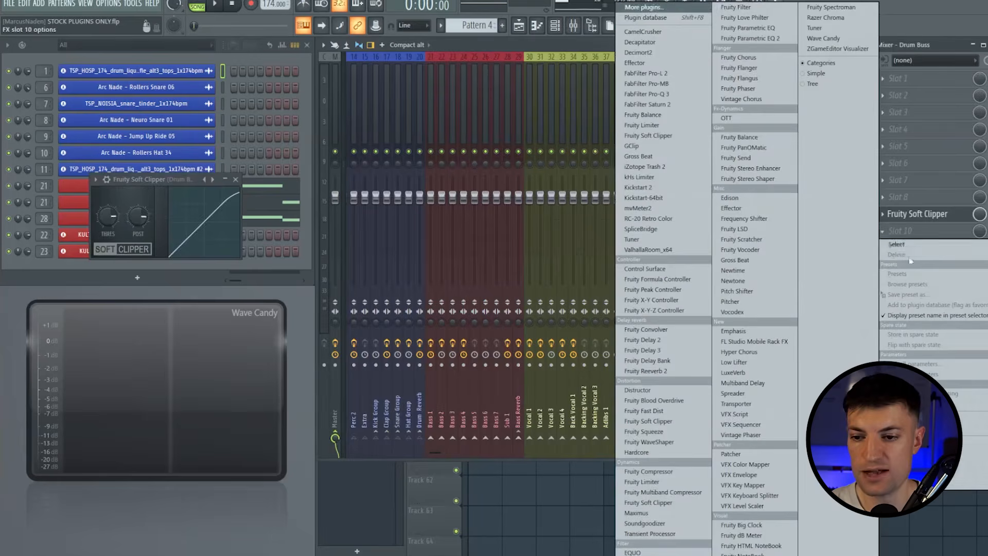
left_click(677, 484)
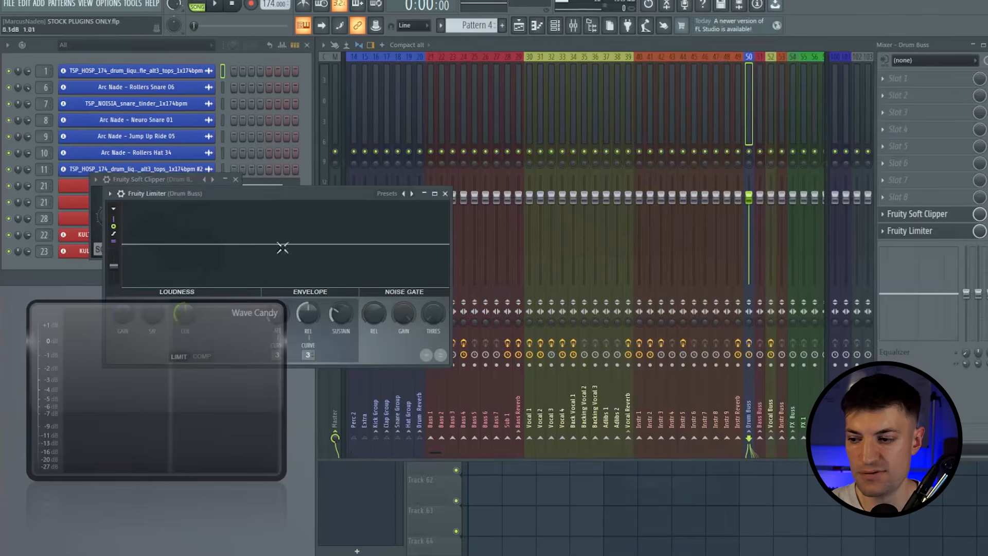
left_click_drag(198, 201, 478, 194)
left_click_drag(152, 202, 605, 80)
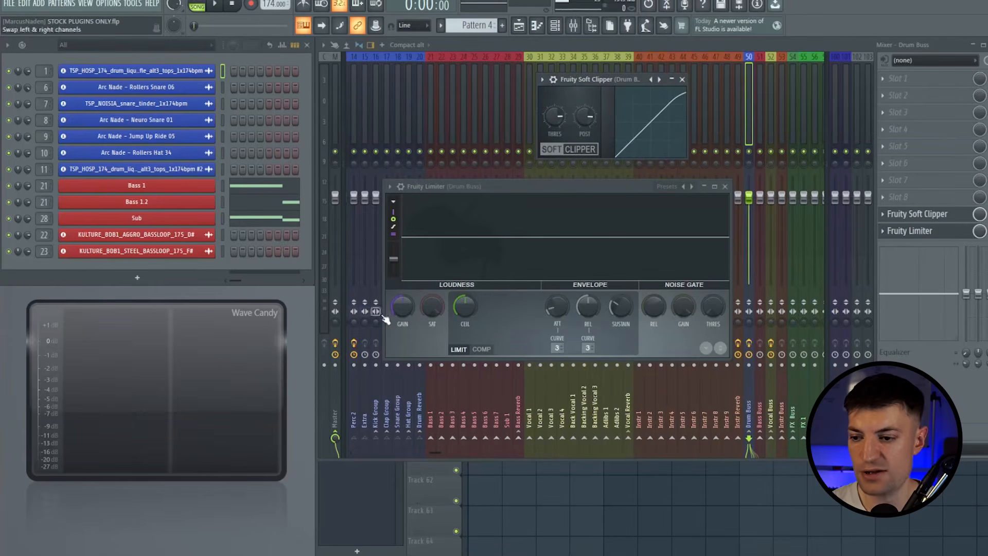
left_click(725, 186)
Step: Select the Bass Buss mixer track and open the effect choices for slot 10
left_click(760, 94)
left_click(925, 234)
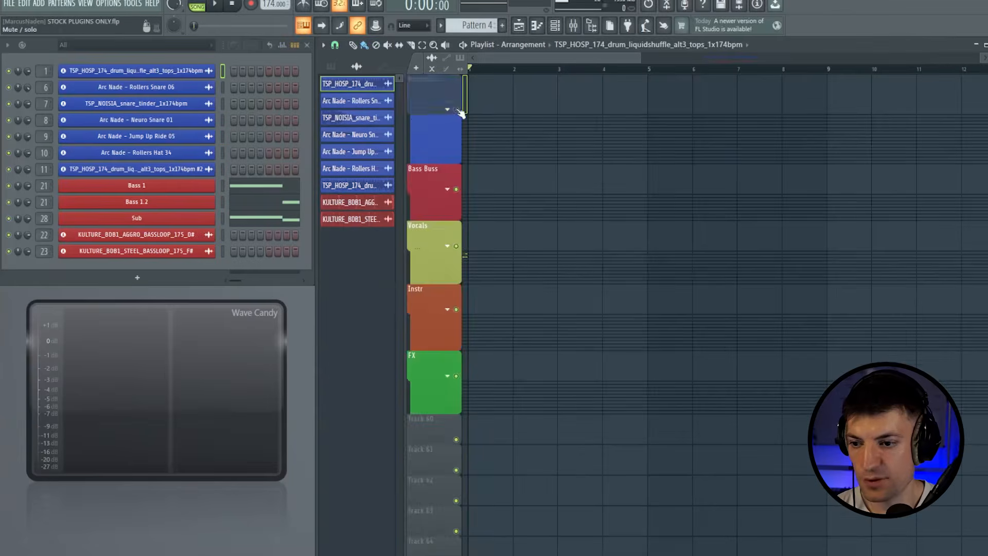
Step: Expand the Drum Buss track group in the playlist and choose a finer snap setting for clip placement
left_click(448, 109)
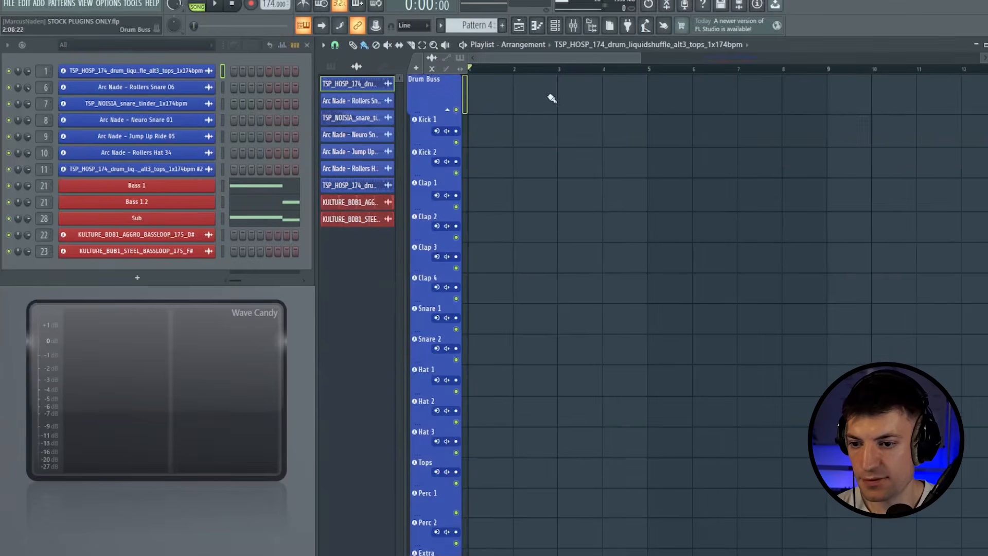
left_click_drag(639, 61, 569, 60)
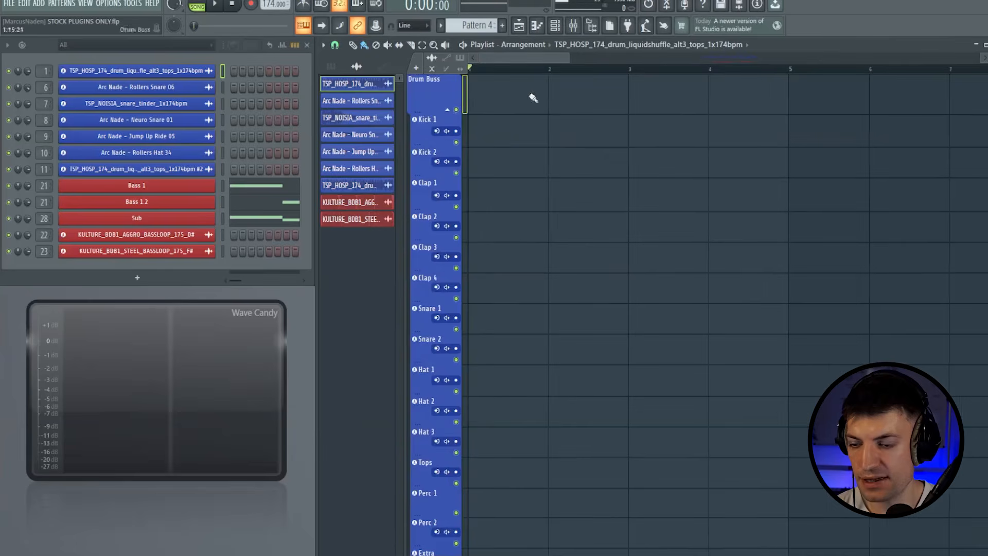
left_click(335, 45)
left_click(344, 147)
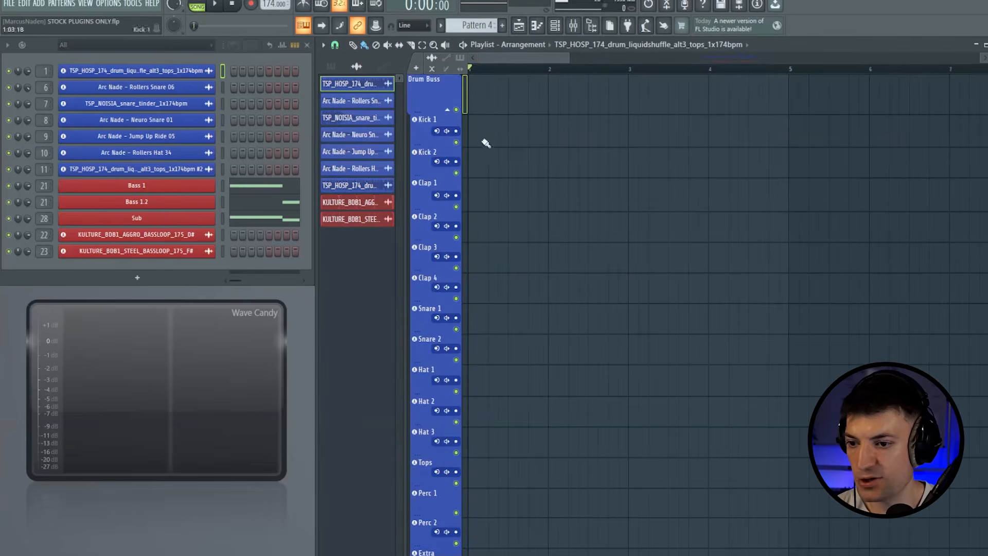
Step: Place two kick clips in bar 1 of the Kick 1 track and duplicate the pattern through bar 4
left_click_drag(491, 138, 476, 137)
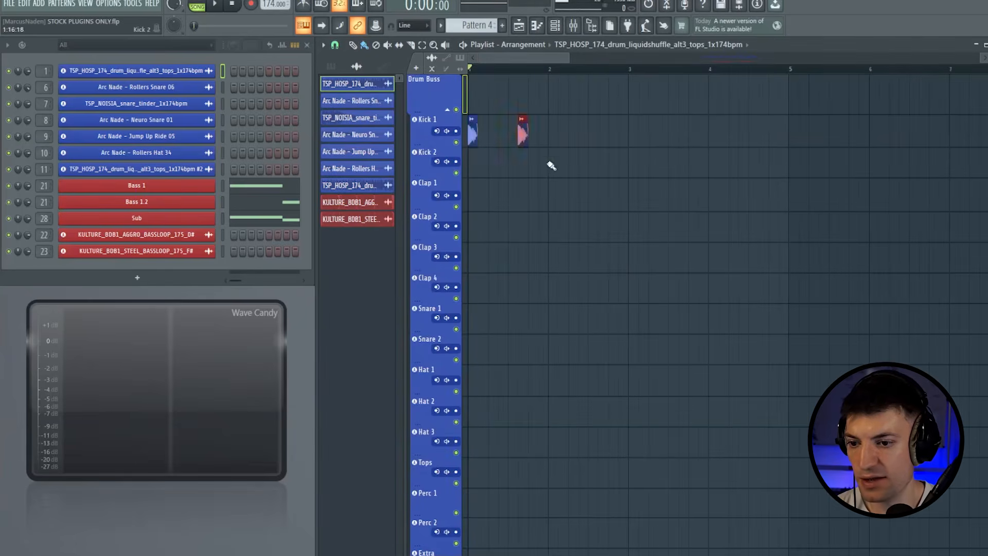
left_click_drag(573, 130, 469, 141)
key("ctrl+b")
left_click_drag(577, 139, 555, 140)
left_click_drag(669, 118, 474, 136)
key("ctrl+b")
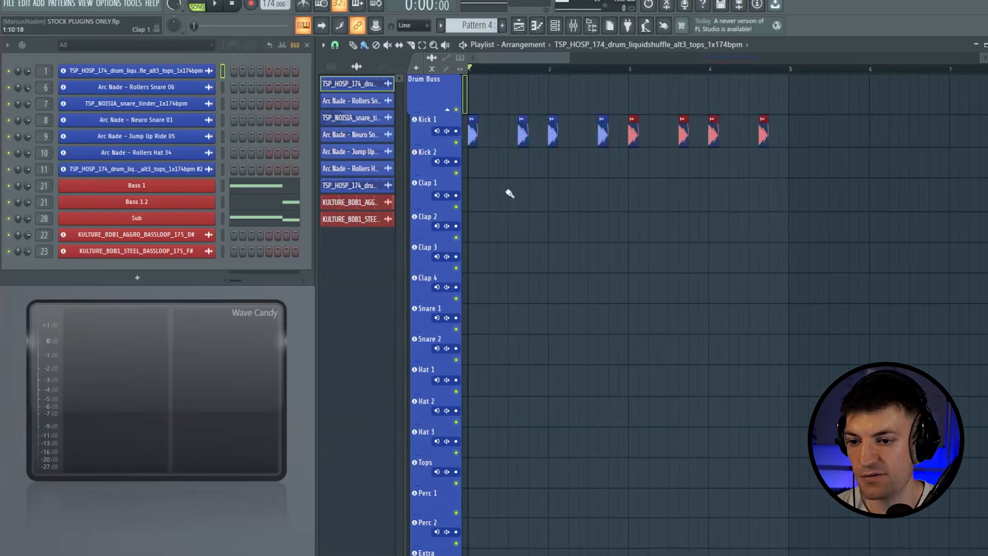
Step: Audition the kick pattern with the mixer open and set the kick channel's volume to 75% (-6.0 dB)
left_click(575, 30)
key("space")
key("space")
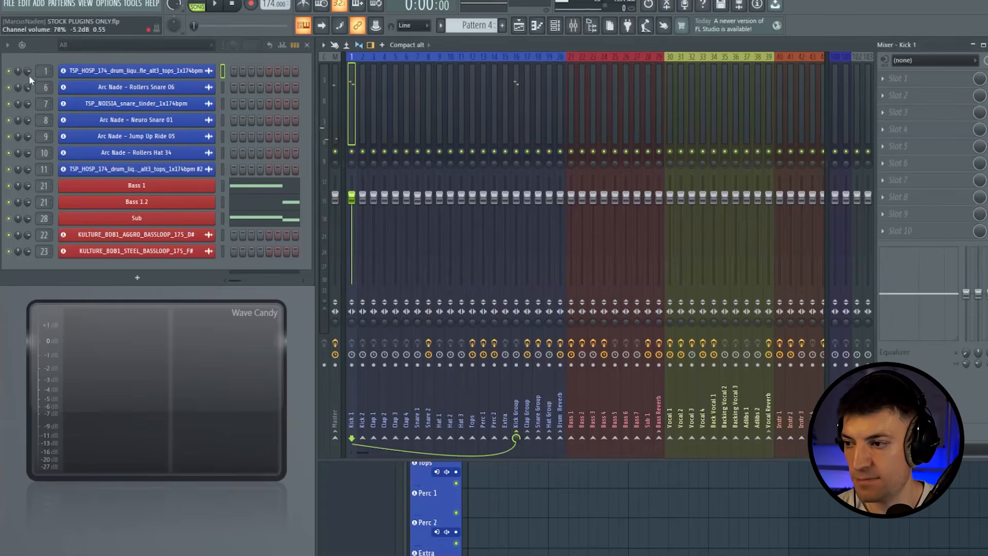
key("space")
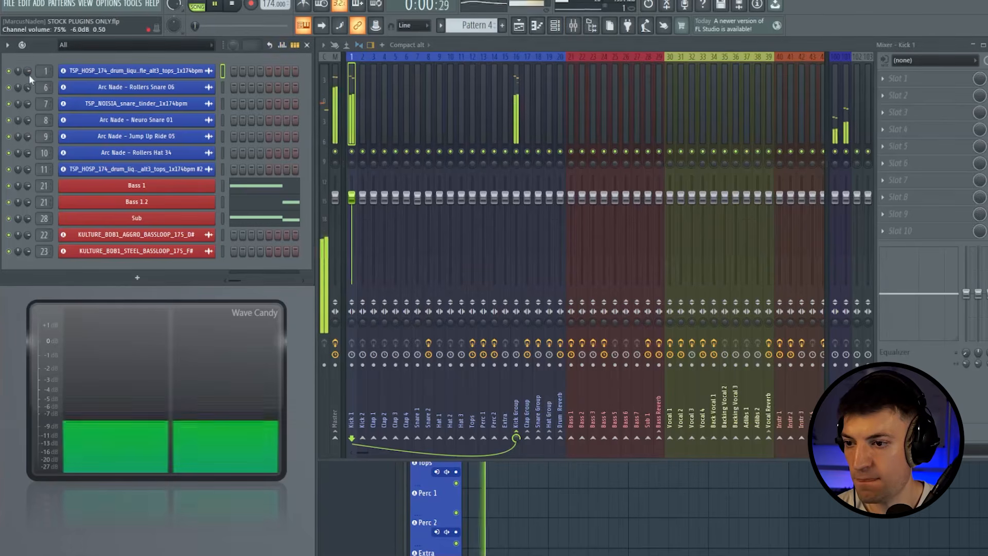
Step: Load Fruity Soft Clipper in slot 10 of the Kick Group mixer track and audition the kicks through it
left_click(517, 91)
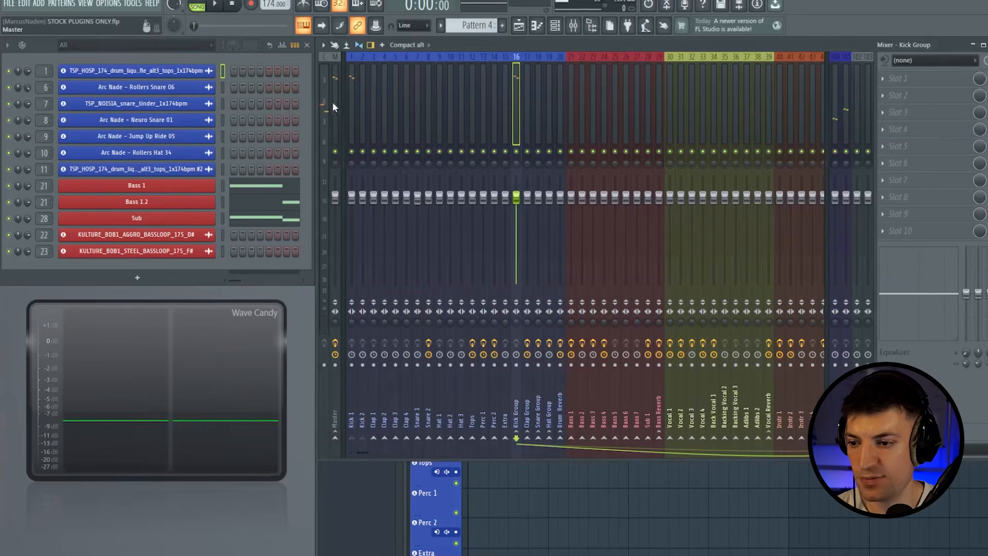
left_click(914, 239)
left_click(669, 136)
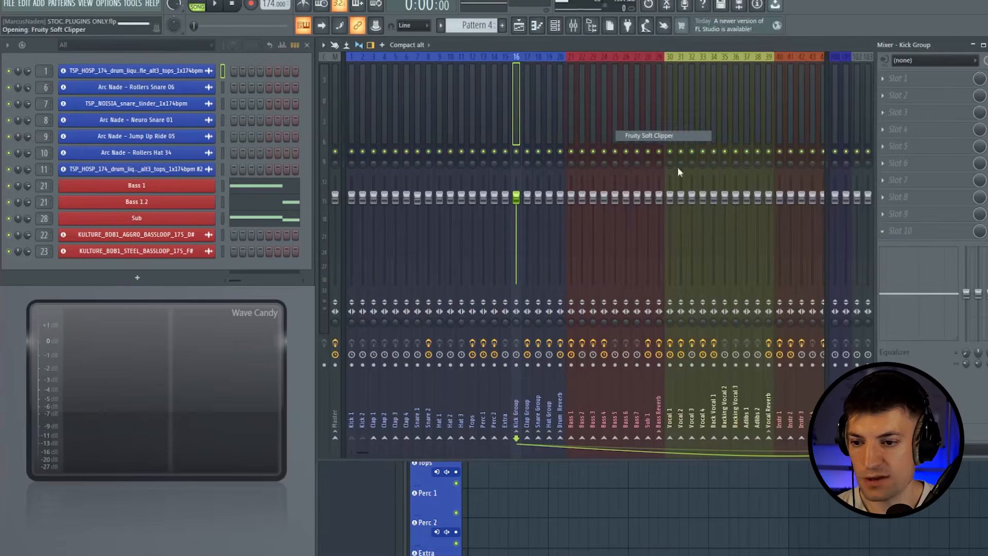
key("space")
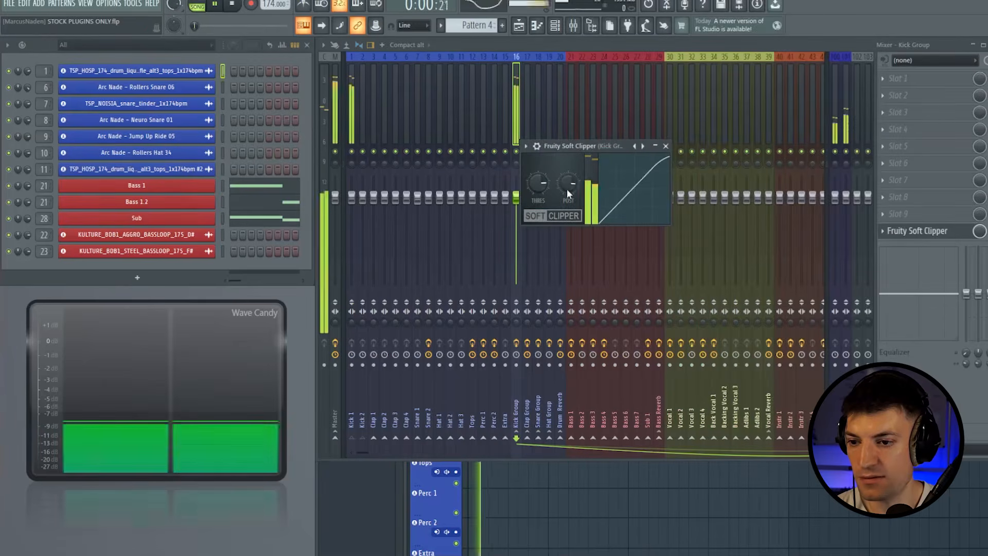
key("space")
Step: Fill the Snare 1 playlist track with TSP_NOISIA_snare_tinder clips on beats 2 and 4 of bars 1 to 4 and audition them
key("F5")
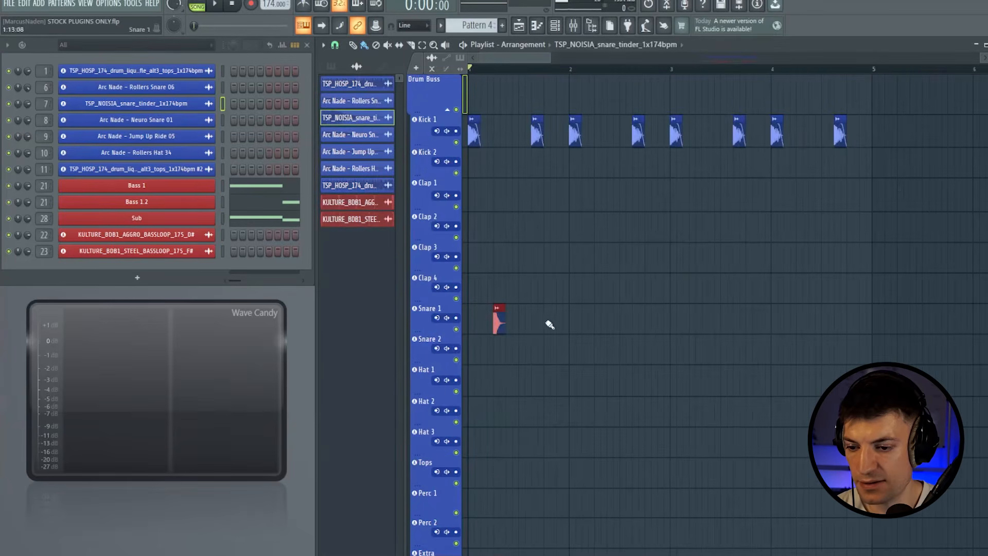
mouse_move(696, 305)
left_mouse_down()
mouse_move(466, 334)
mouse_move(701, 323)
left_mouse_up()
key("space")
key("space")
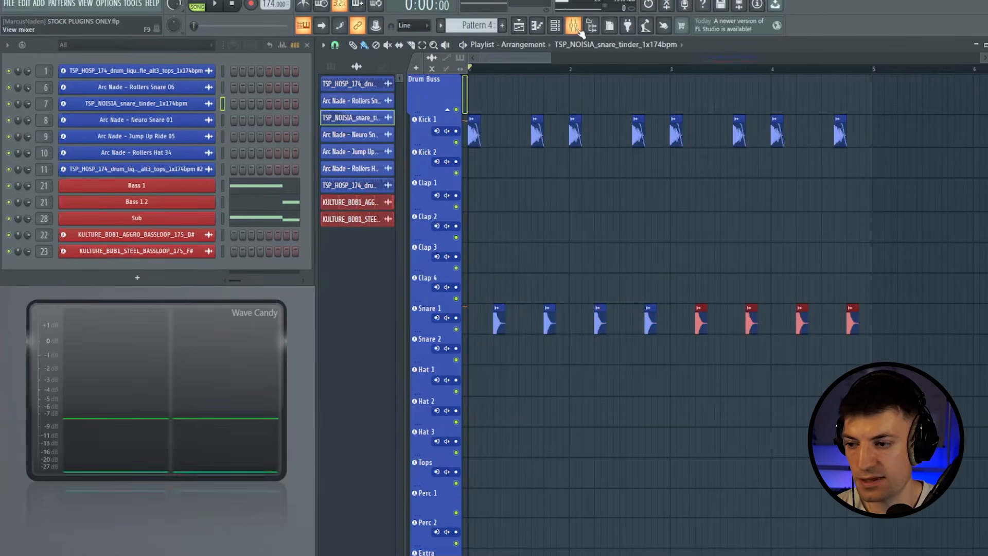
Step: Play the pattern with the mixer open, select the Snare 1 mixer track and lower the TSP_NOISIA_snare_tinder channel's volume
left_click(574, 26)
key("space")
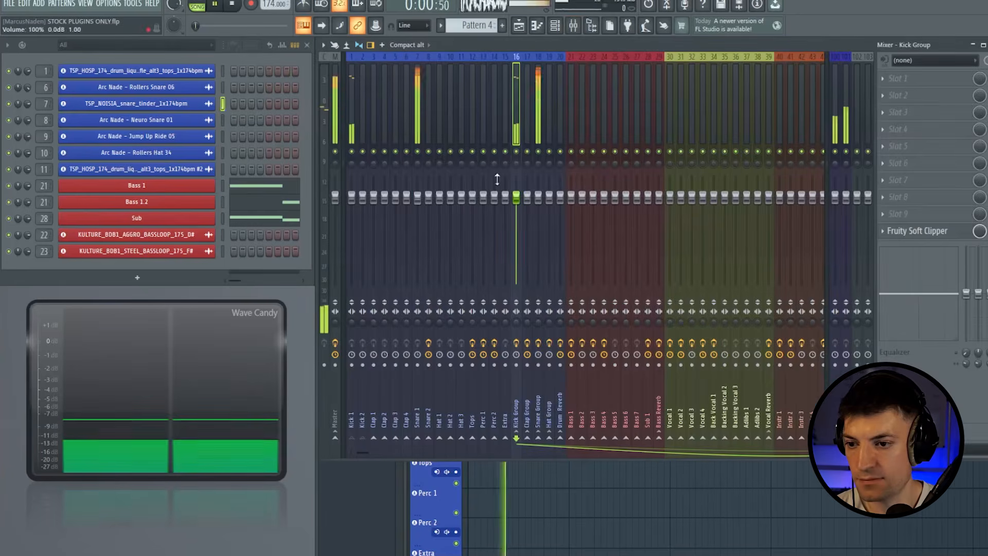
left_click(419, 102)
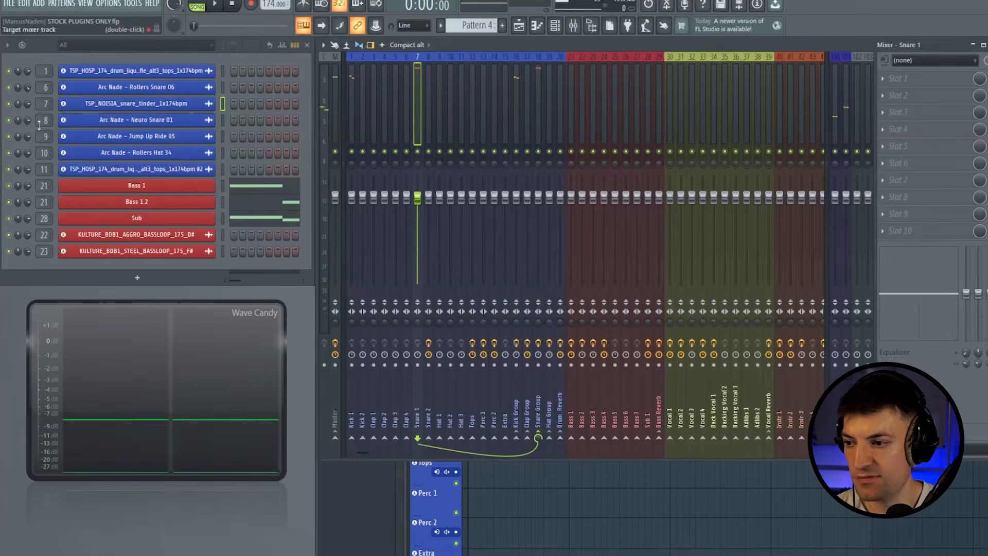
left_click_drag(27, 104, 28, 112)
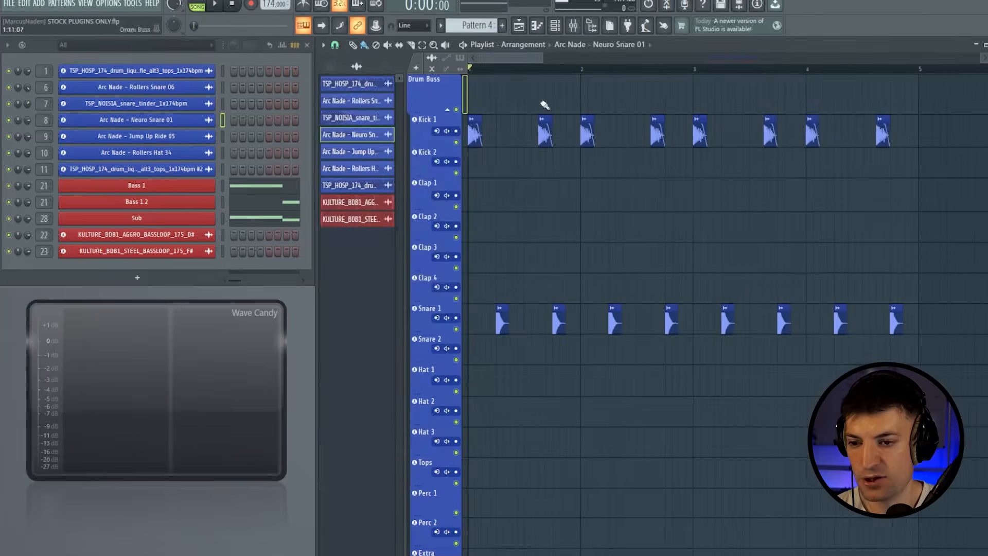
Step: Layer Arc Nade - Neuro Snare 01 clips on the Snare 2 track beneath the Snare 1 hits
left_click_drag(553, 362, 729, 352)
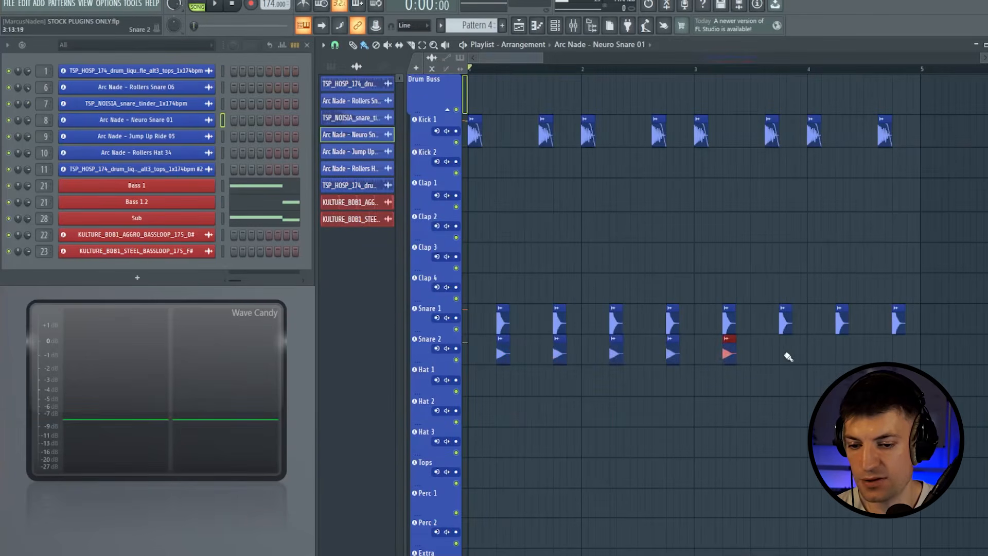
left_click(851, 360)
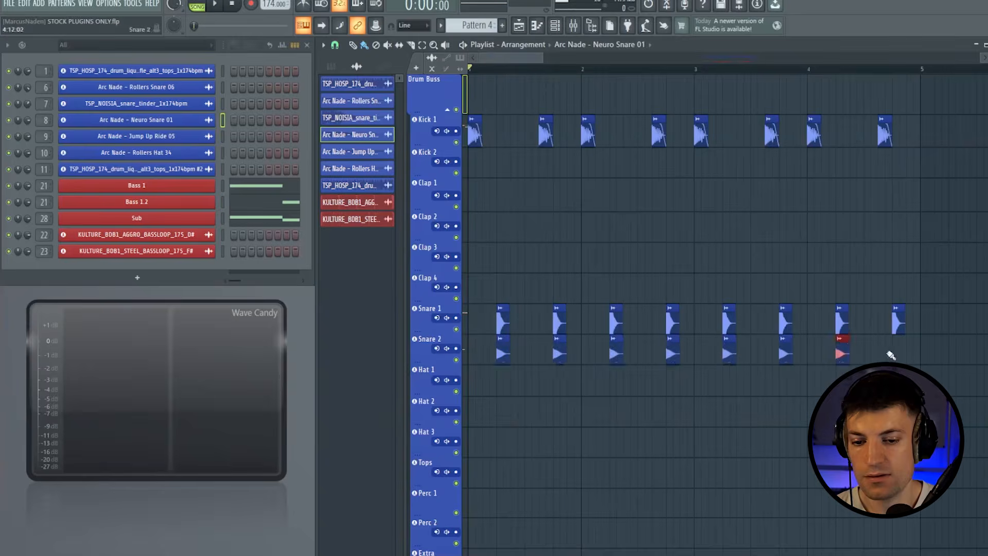
Step: Play the layered snares with the mixer open and check the level of the Snare Group track
key("F9")
key("space")
left_click(542, 98)
key("space")
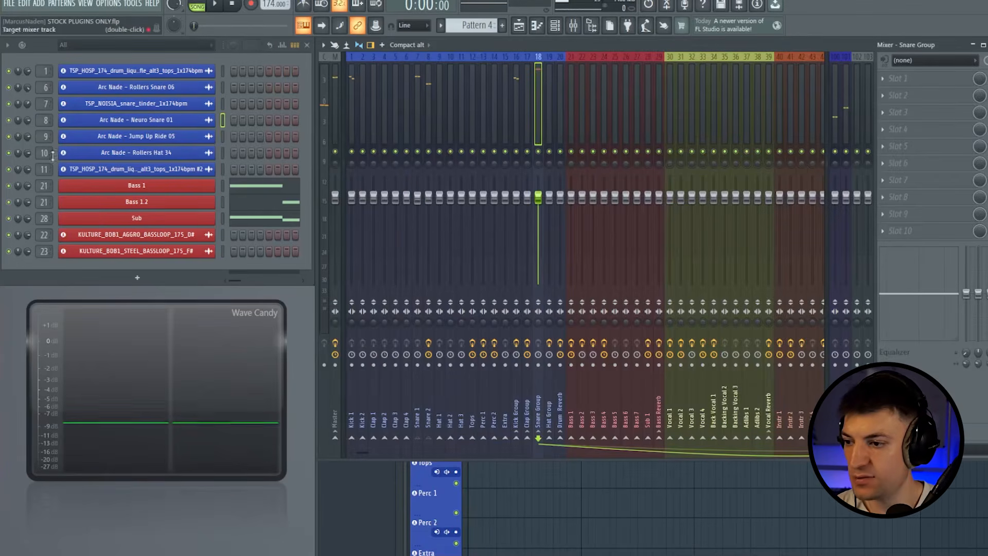
Step: Lower the Arc Nade - Neuro Snare 01 channel's volume and set TSP_NOISIA_snare_tinder's volume to 54% while auditioning the layered snares
key("space")
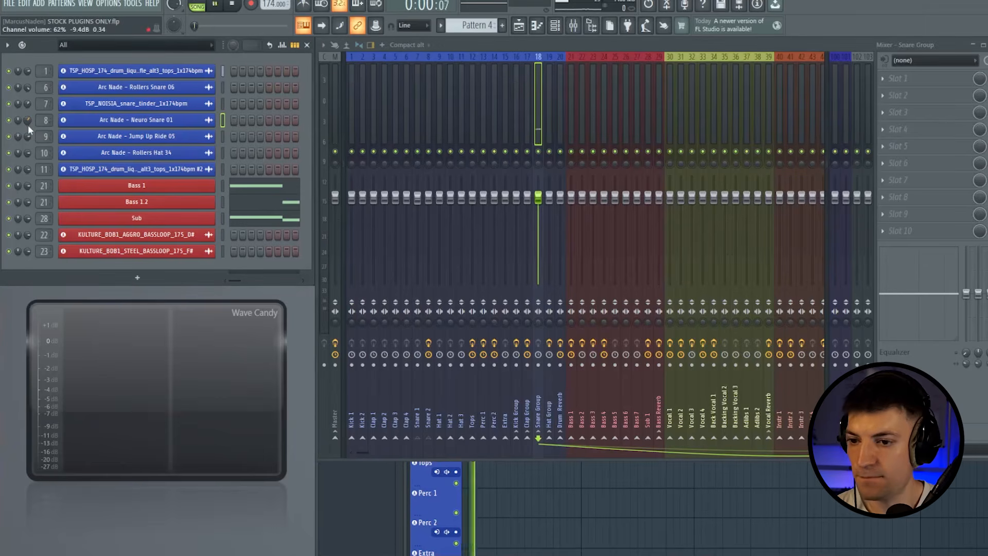
key("space")
left_click_drag(28, 123, 28, 132)
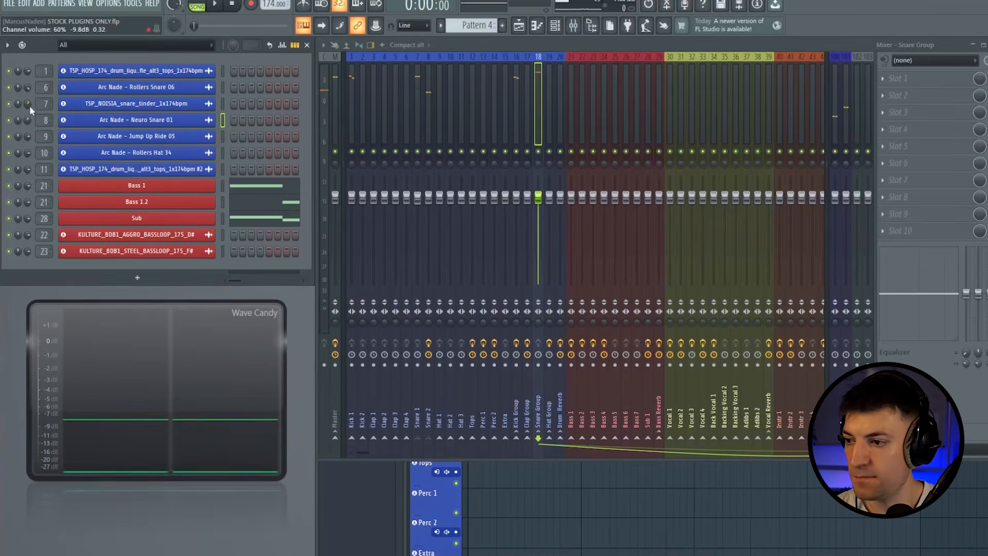
key("space")
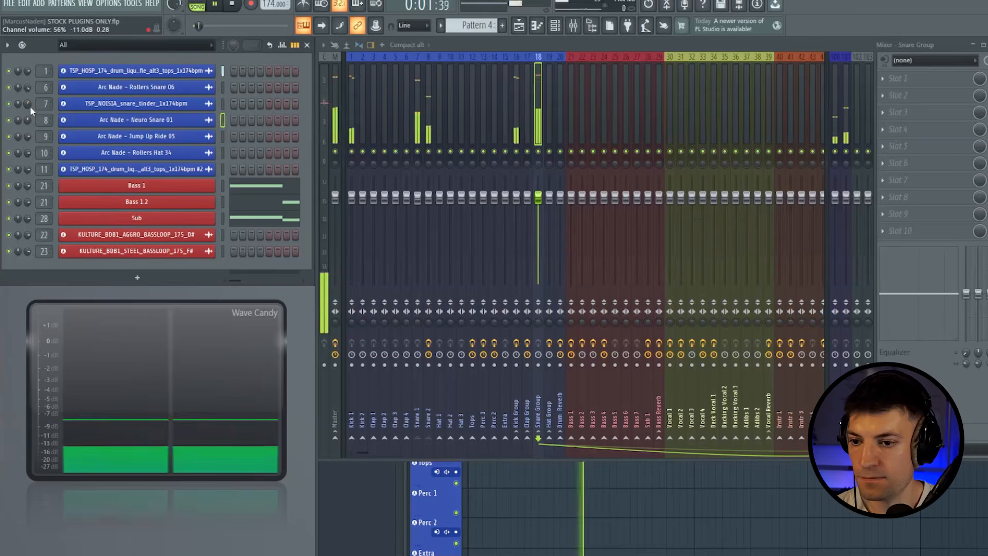
key("space")
scroll(27, 104, "down", 2)
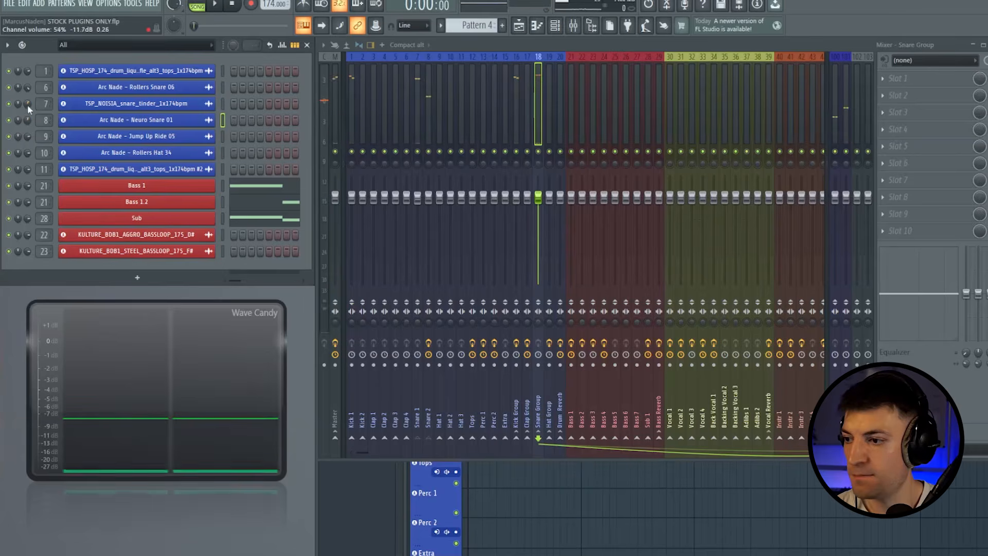
key("space")
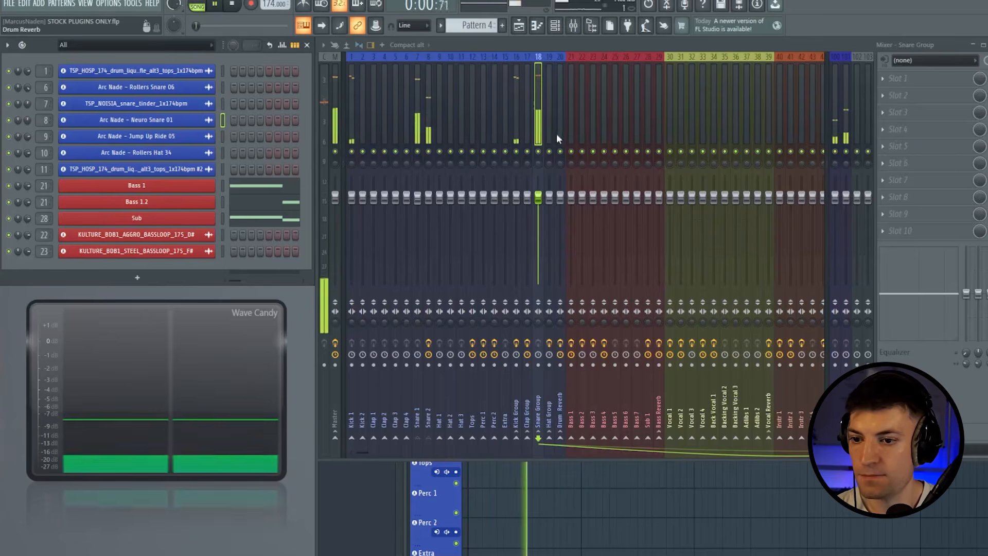
key("space")
Step: Load Fruity Soft Clipper into slot 10 of the Snare Group mixer track and audition the clipped snares
left_click(898, 78)
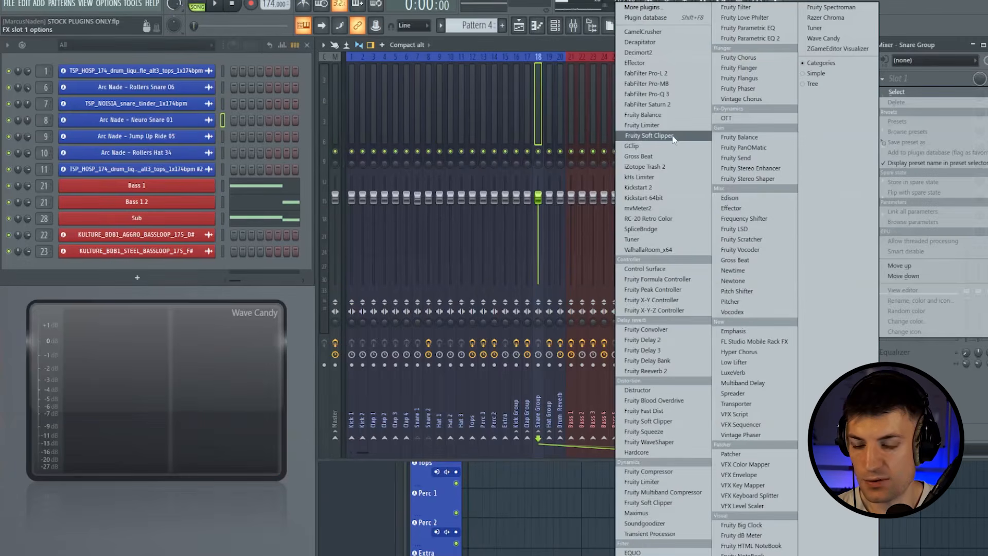
left_click(636, 145)
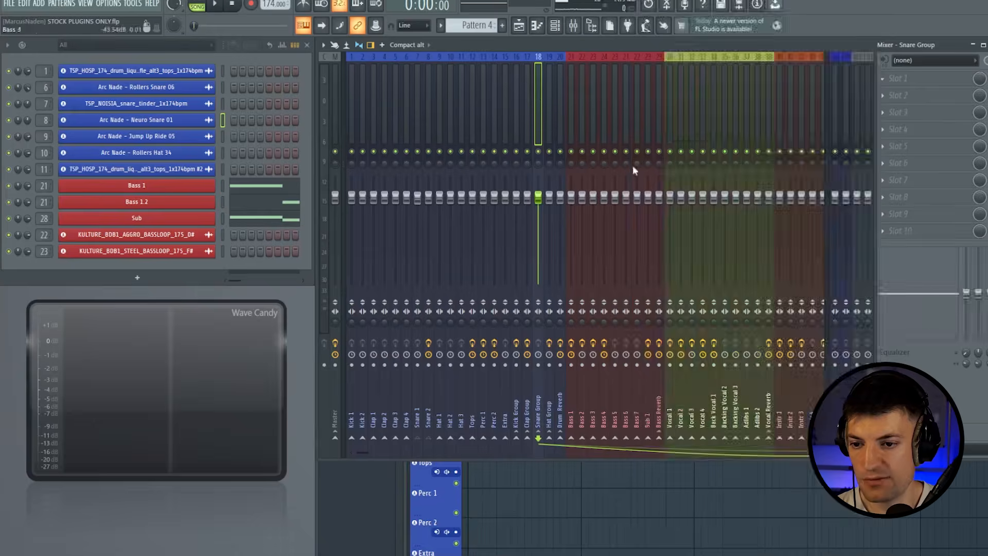
left_click(926, 233)
left_click(666, 139)
key("space")
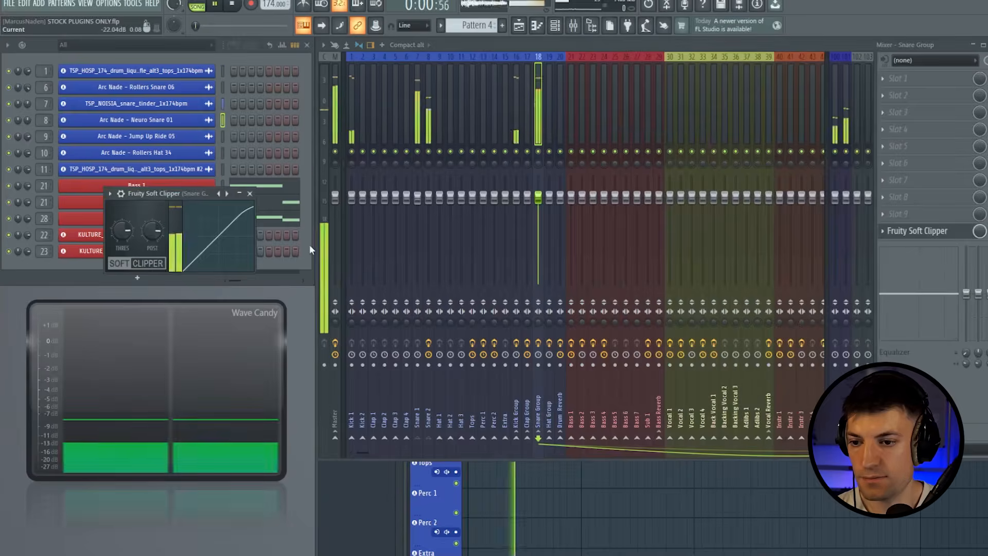
key("space")
Step: Place a pair of Arc Nade - Rollers Snare 06 clips on Clap 4 between the two snare hits of each bar, bars 1 to 4
left_click(506, 98)
left_click(516, 96)
left_click(539, 93)
key("space")
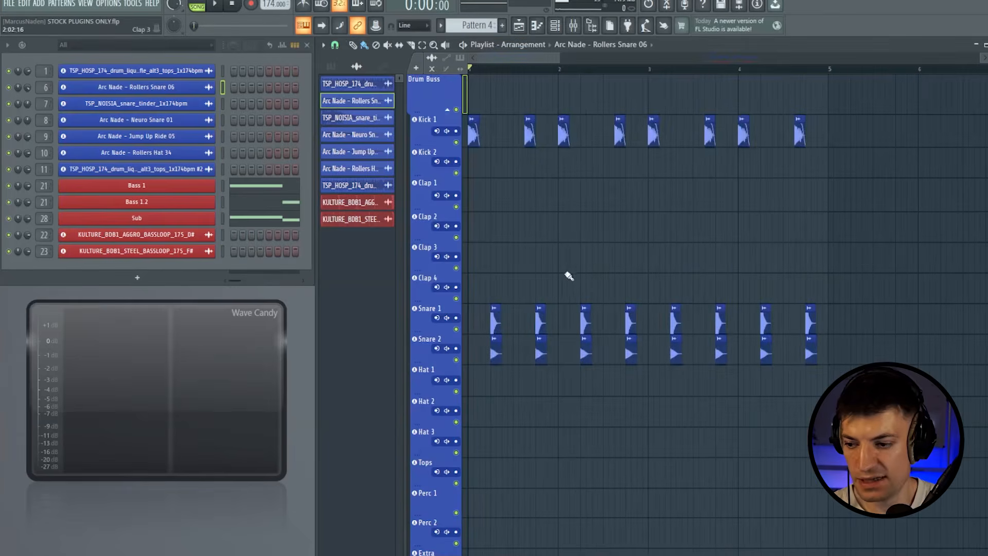
key("space")
key("space")
left_click(608, 291)
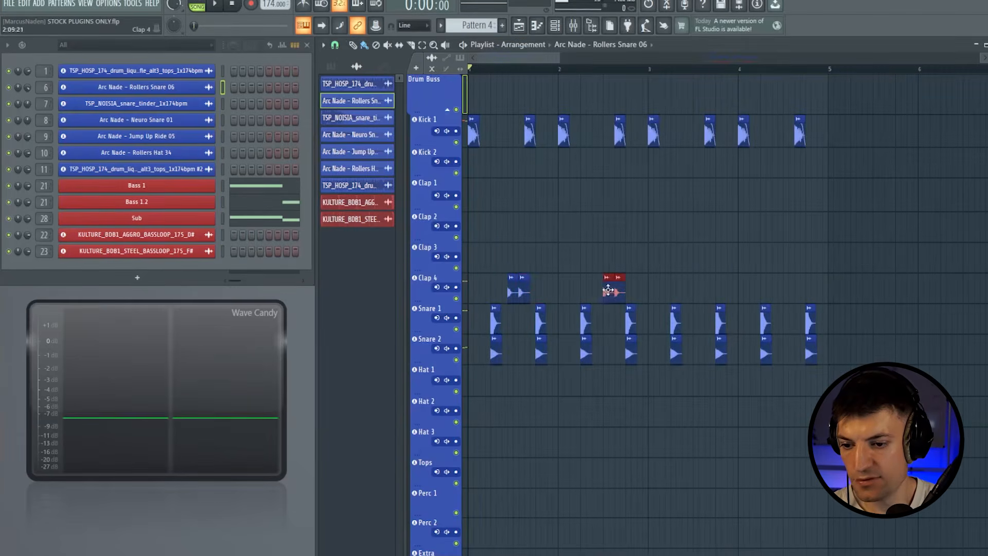
left_click_drag(470, 274, 694, 303)
key("ctrl+b")
key("space")
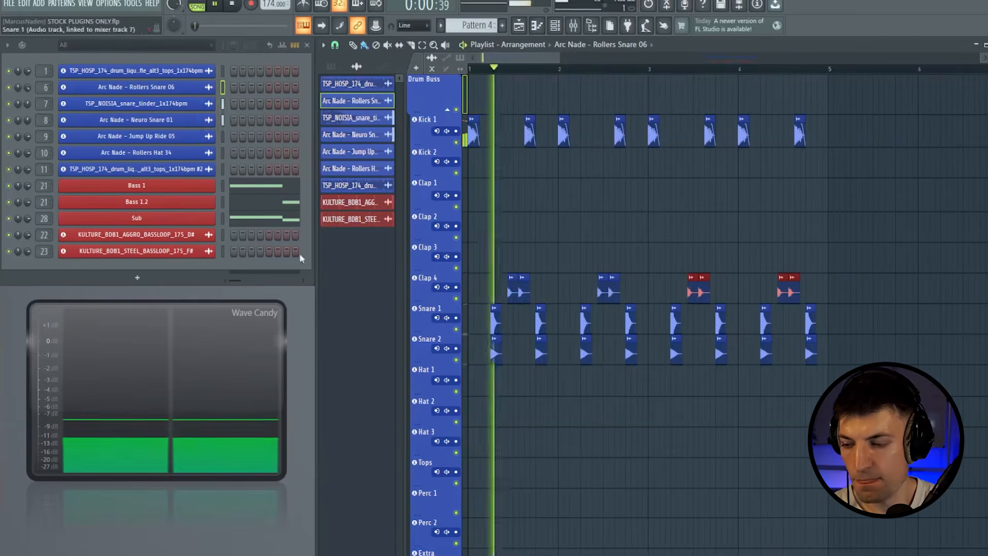
Step: Set the Arc Nade - Rollers Snare 06 sample's fade-out to 69% and check the Clap 4 level in the mixer during playback
left_click(192, 88)
key("space")
left_click_drag(741, 240, 738, 241)
key("space")
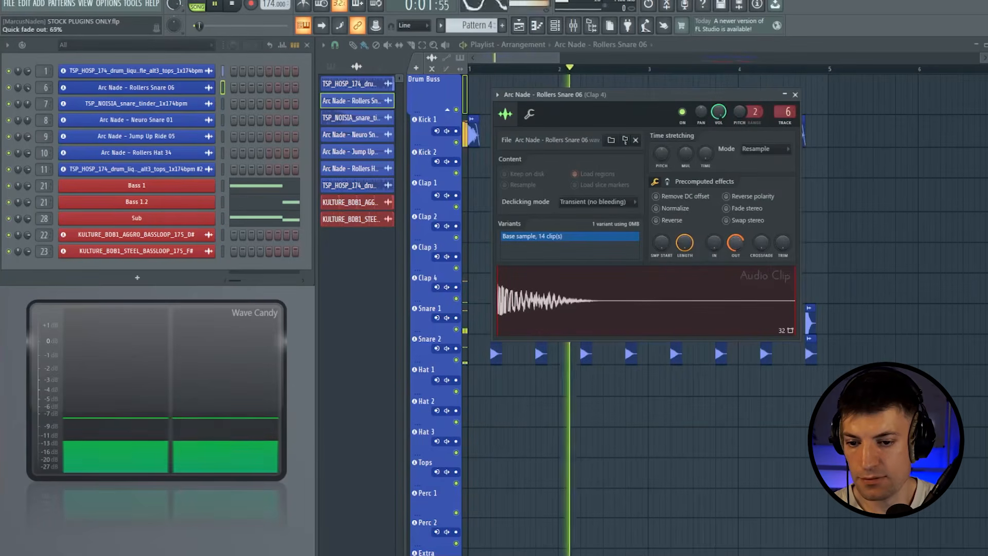
left_click(795, 95)
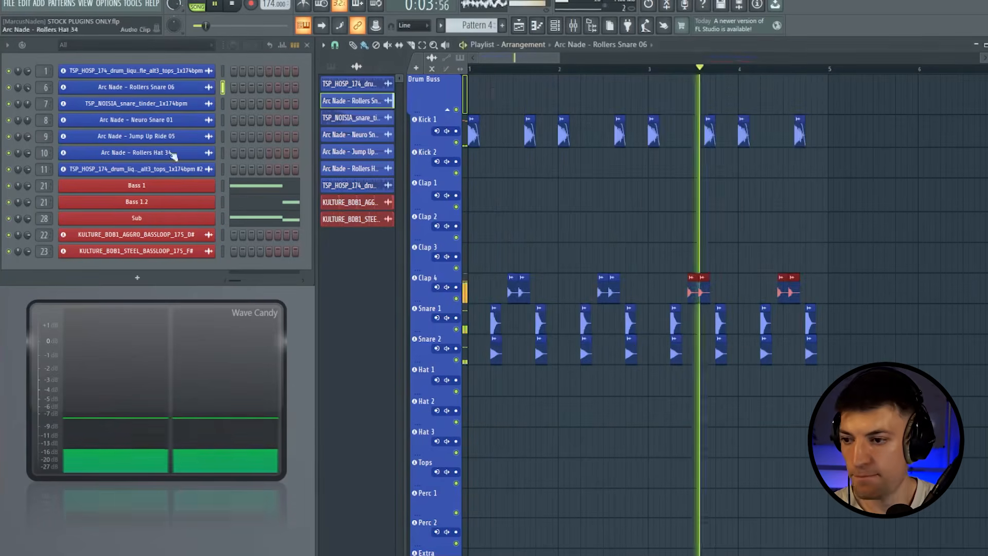
key("F9")
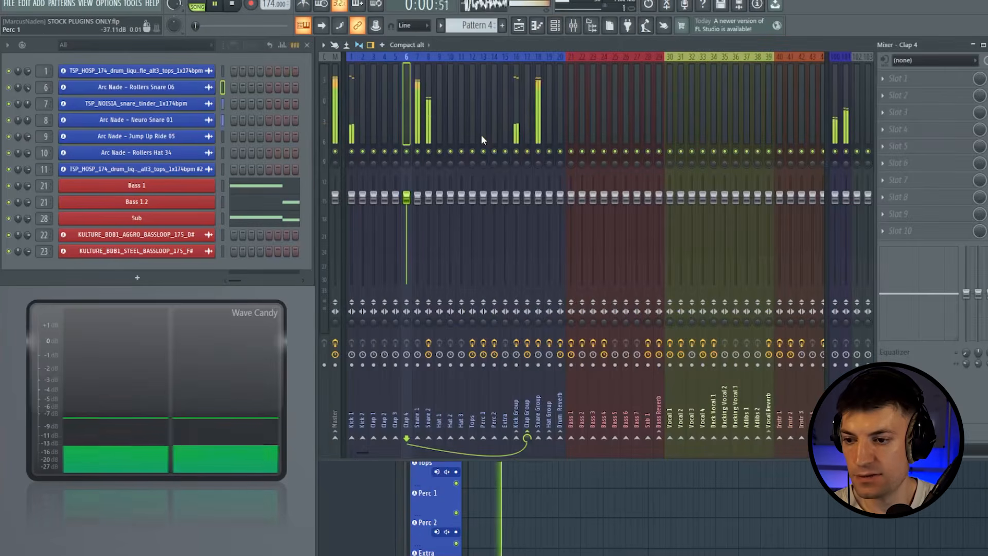
key("space")
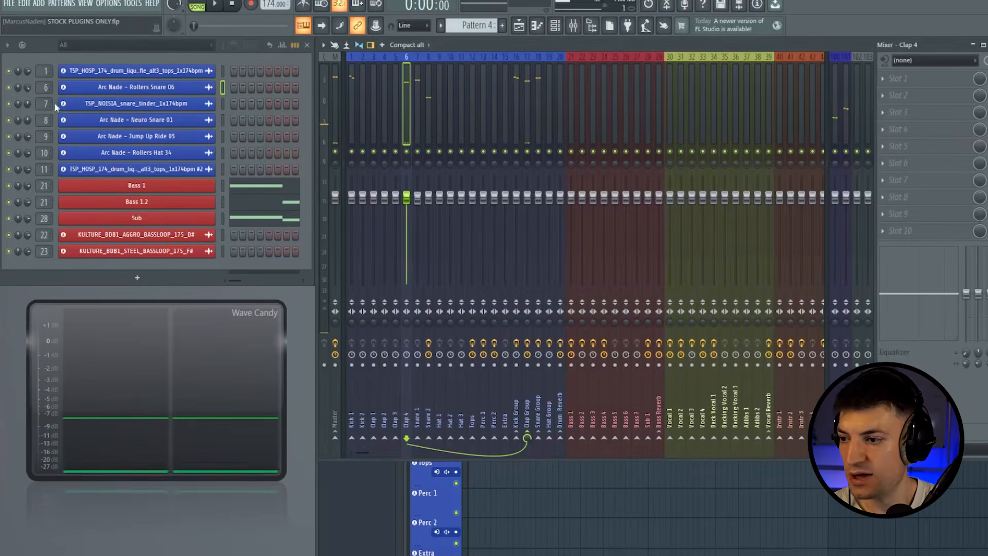
key("space")
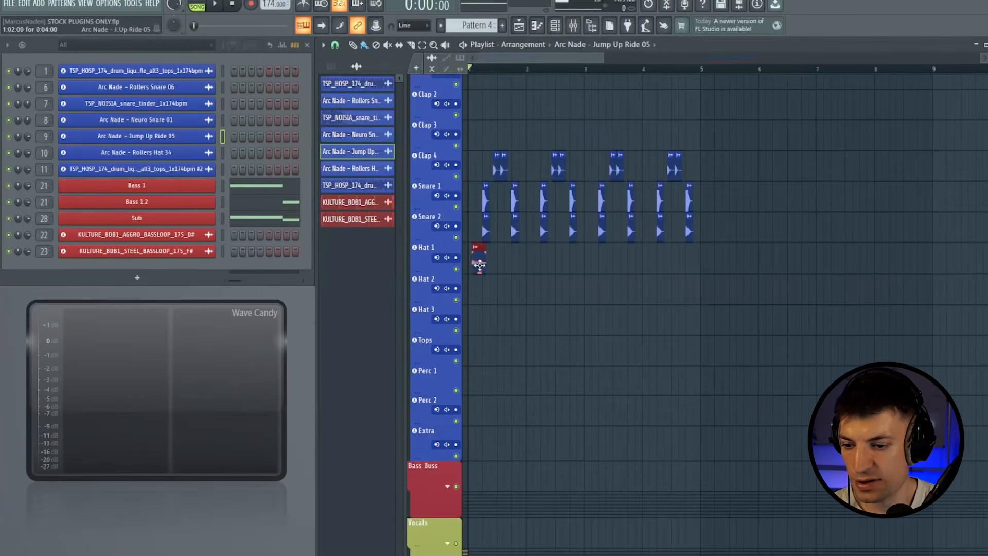
Step: Repeat the Arc Nade - Jump Up Ride 05 clip back to back along the Hat 1 track through bars 1 to 4
key("ctrl+b")
key("ctrl+b")
key("ctrl+b")
key("ctrl+b")
key("ctrl+b")
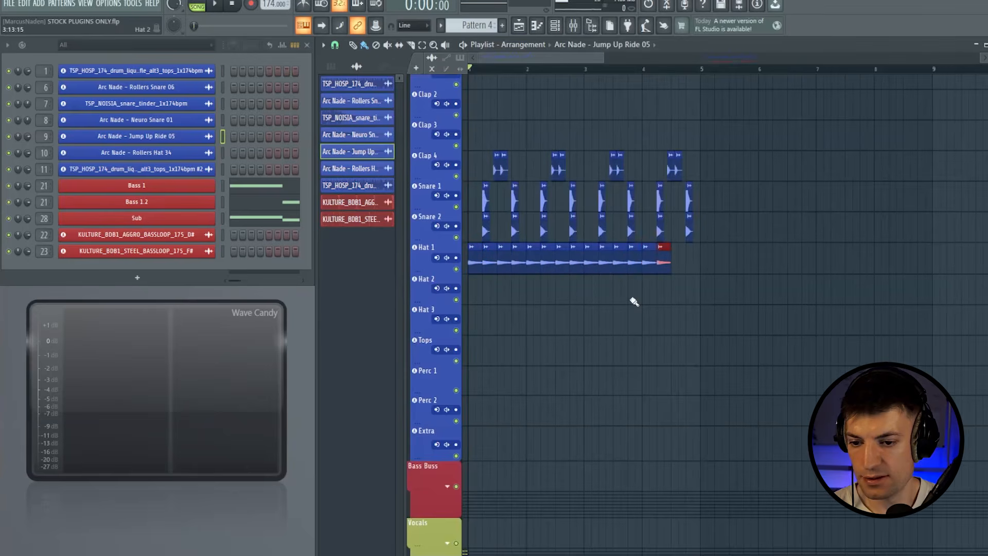
Step: Load Fruity Soft Clipper into slot 10 of the Hat Group mixer track
left_click(574, 27)
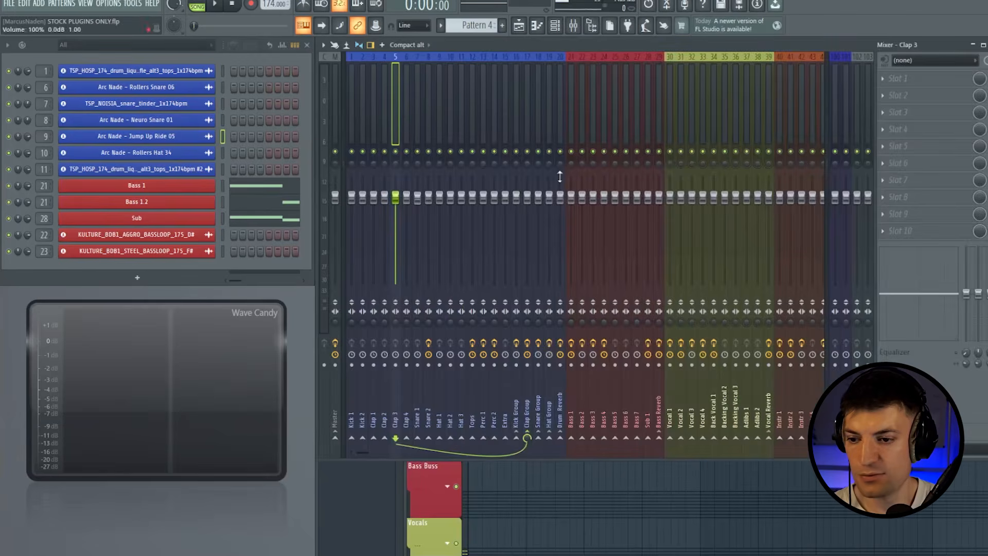
left_click(549, 165)
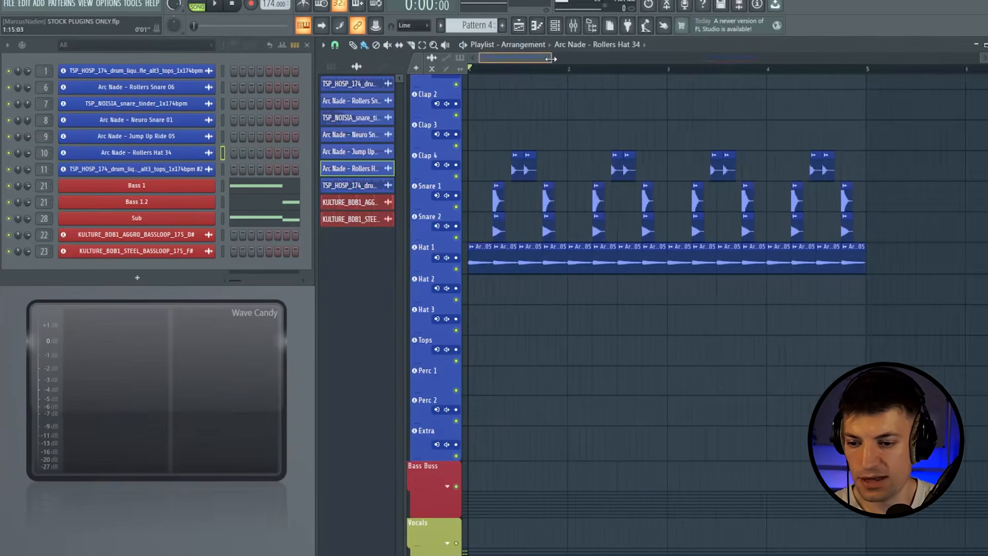
Step: Place an Arc Nade - Rollers Hat 34 clip with 1.5 dB gain on Hat 2 midway between beats 2 and 3, repeated every bar
scroll(514, 360, "up", 2)
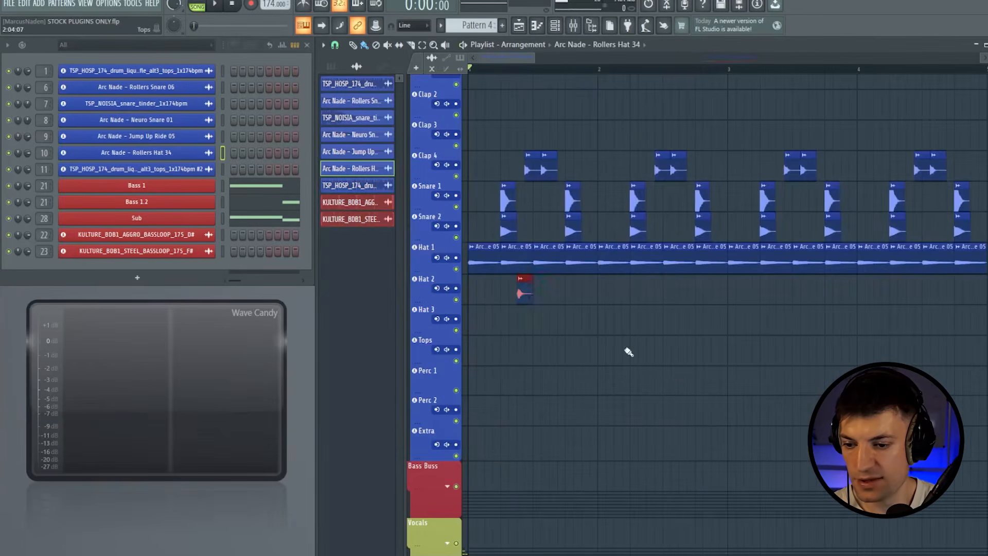
key("space")
key("space")
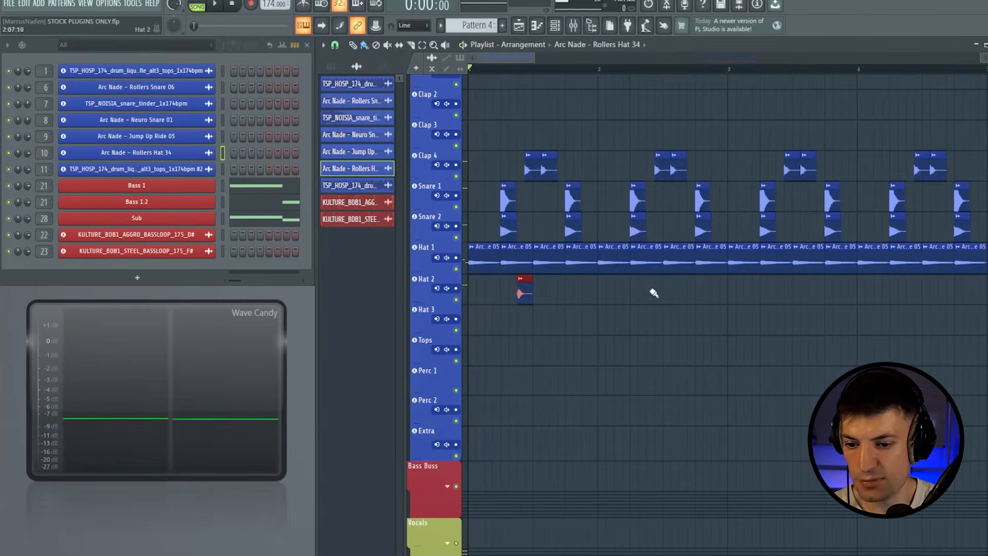
key("ctrl+b")
key("space")
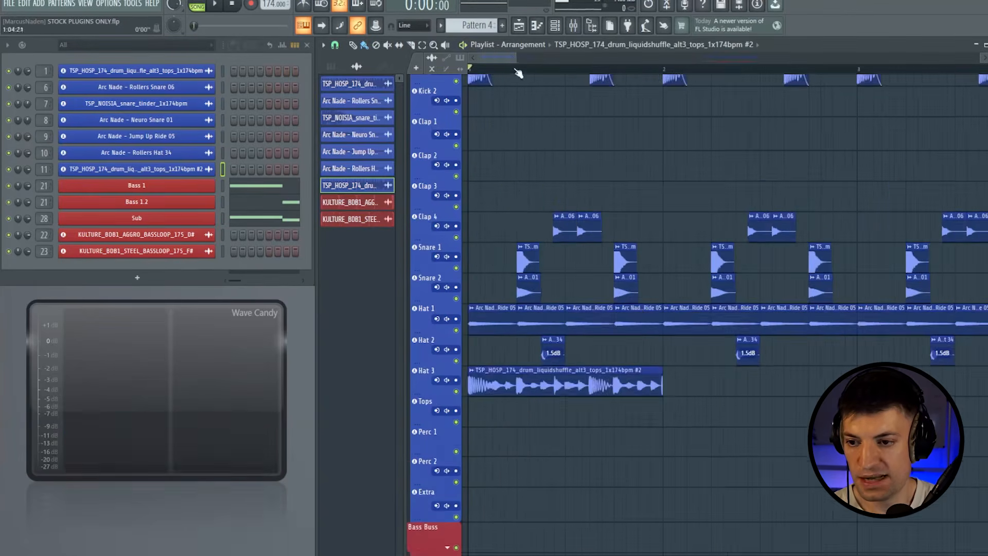
Step: Slice the TSP_HOSP_174_drum_liquidshuffle_alt3_tops_1x174bpm #2 loop on Hat 3 and delete pieces to leave four short hits in bar 1
scroll(509, 312, "down", 3)
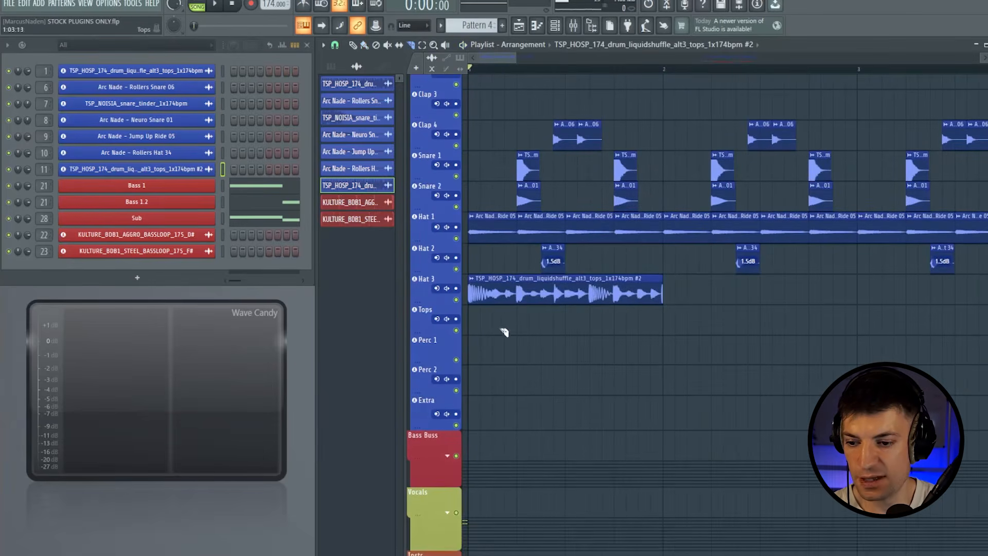
left_click_drag(497, 257, 528, 301)
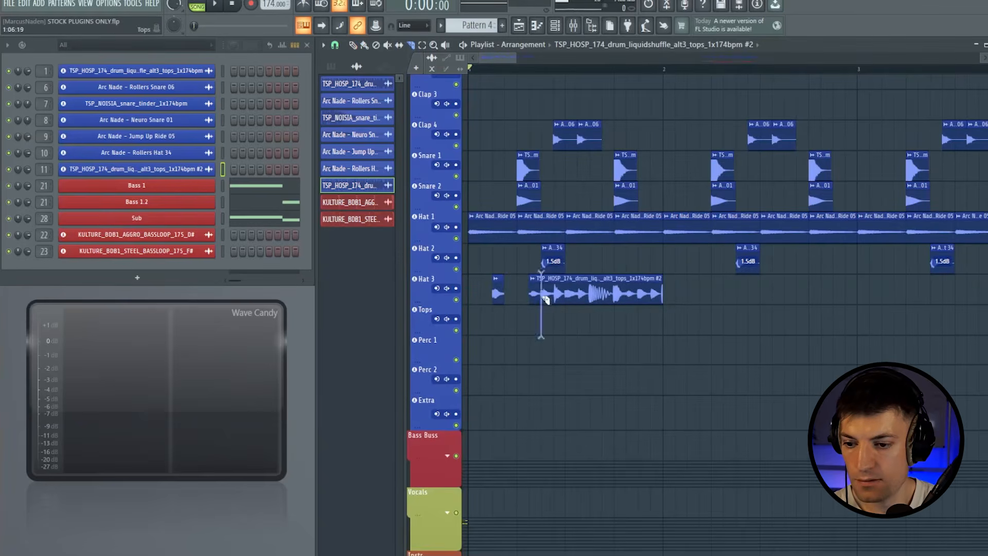
left_click(354, 46)
left_click_drag(544, 302, 568, 303)
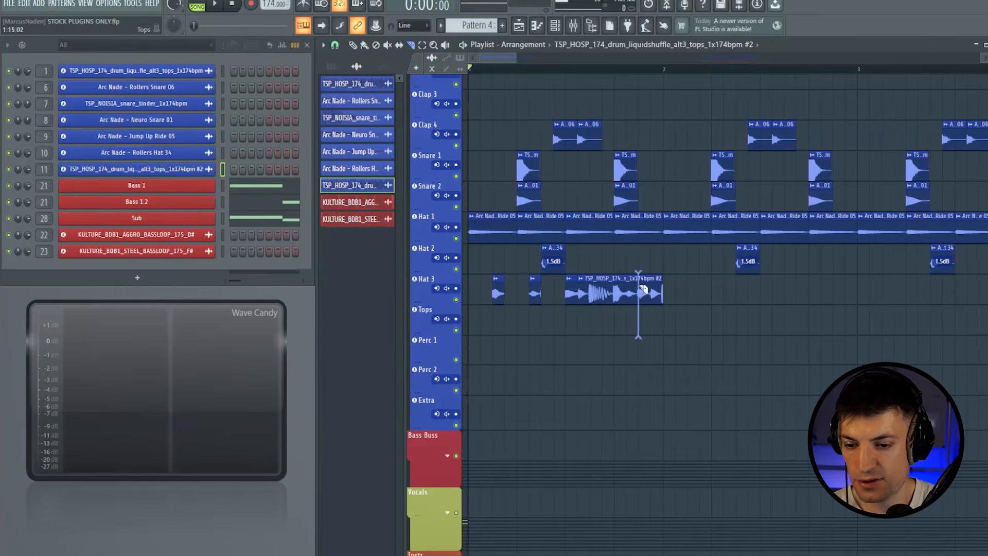
right_click(616, 301)
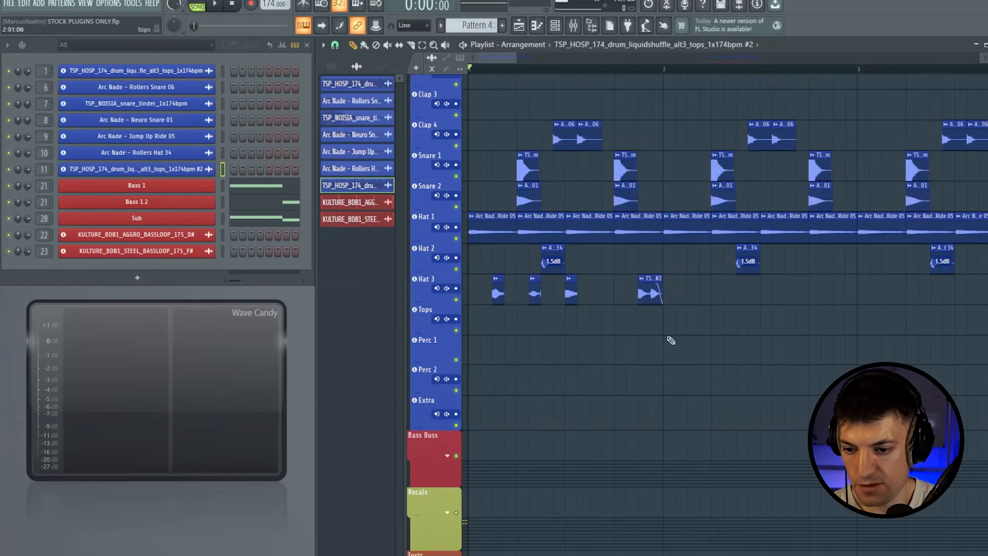
Step: Lower the last Hat 3 slice's gain to -3.2 dB while auditioning the hats, and copy the four slices into bar 2
key("space")
key("space")
key("space")
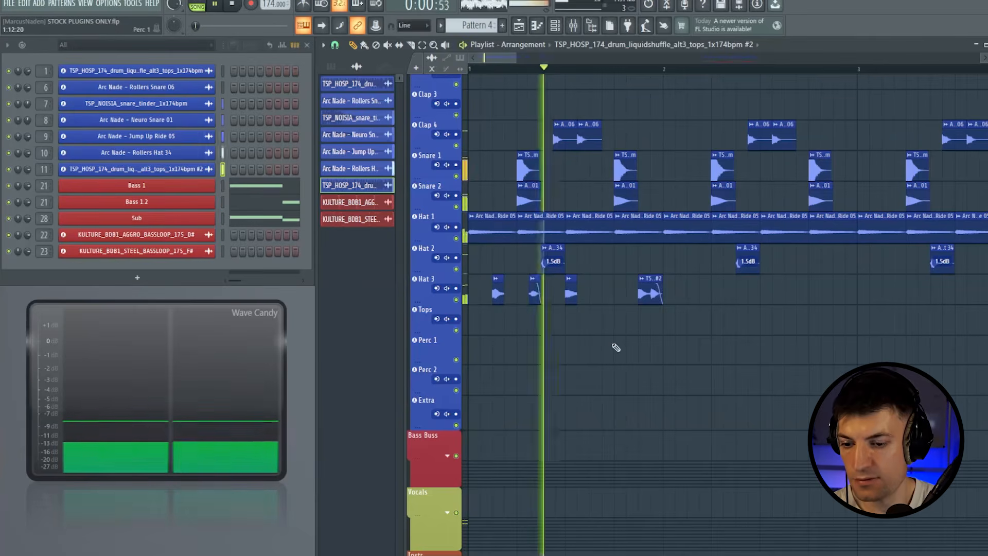
left_click_drag(652, 303, 652, 311)
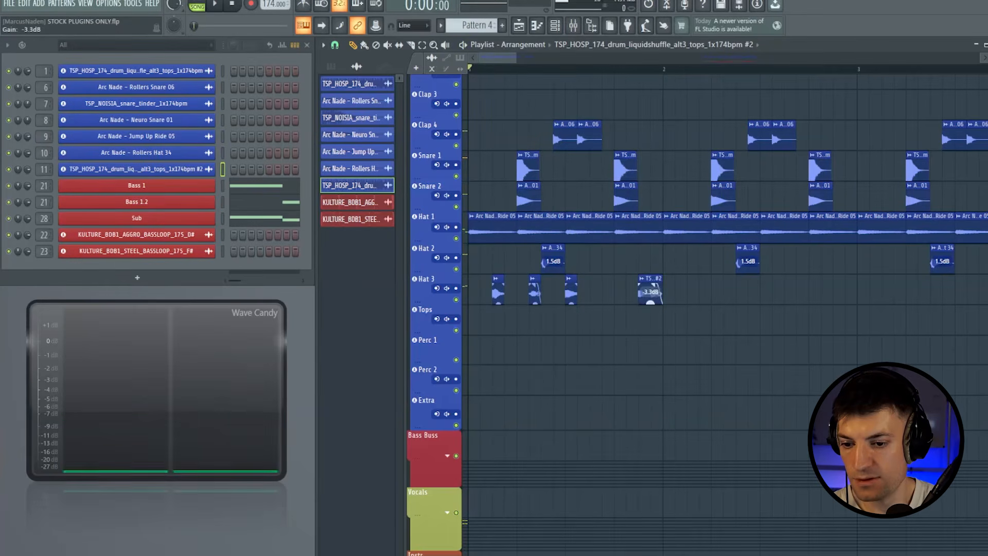
key("space")
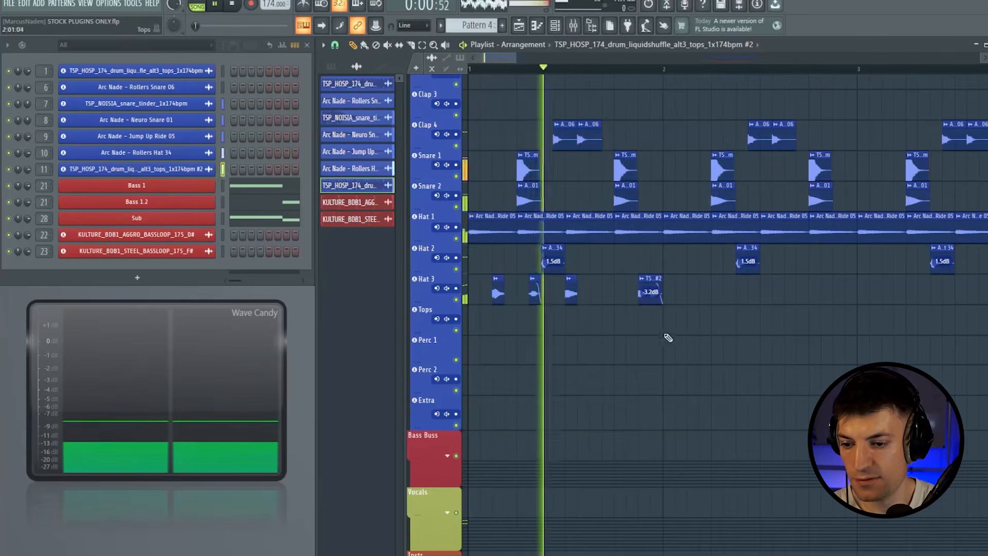
key("space")
left_click_drag(492, 313, 717, 304)
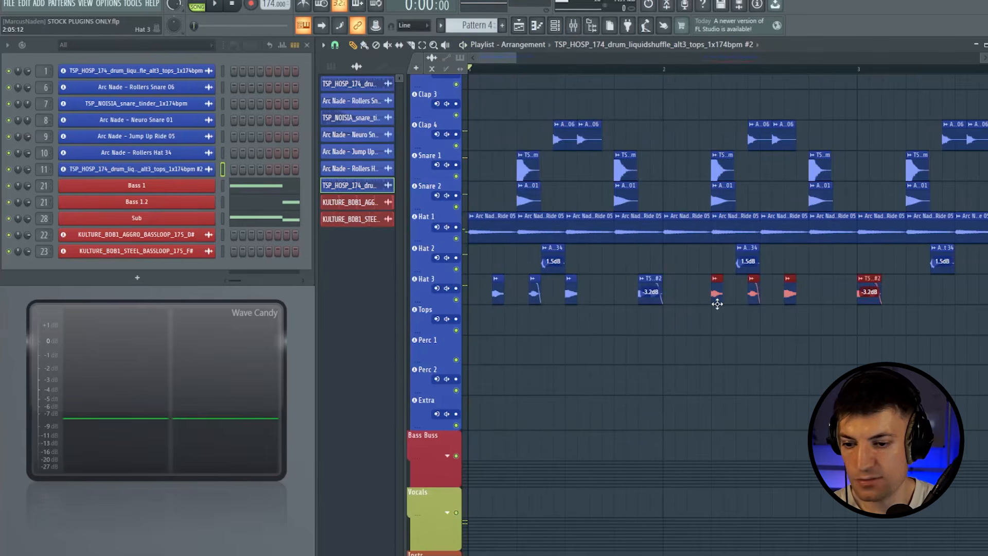
Step: Shift the Wave Candy meter window slightly and check the drum levels with the Hat Group mixer track selected
key("F9")
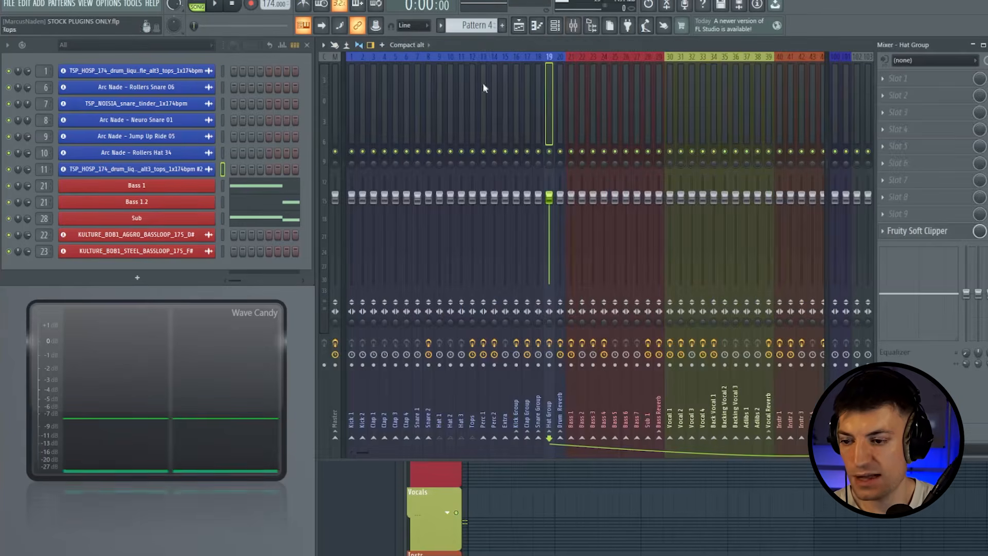
left_click_drag(149, 334, 159, 325)
key("space")
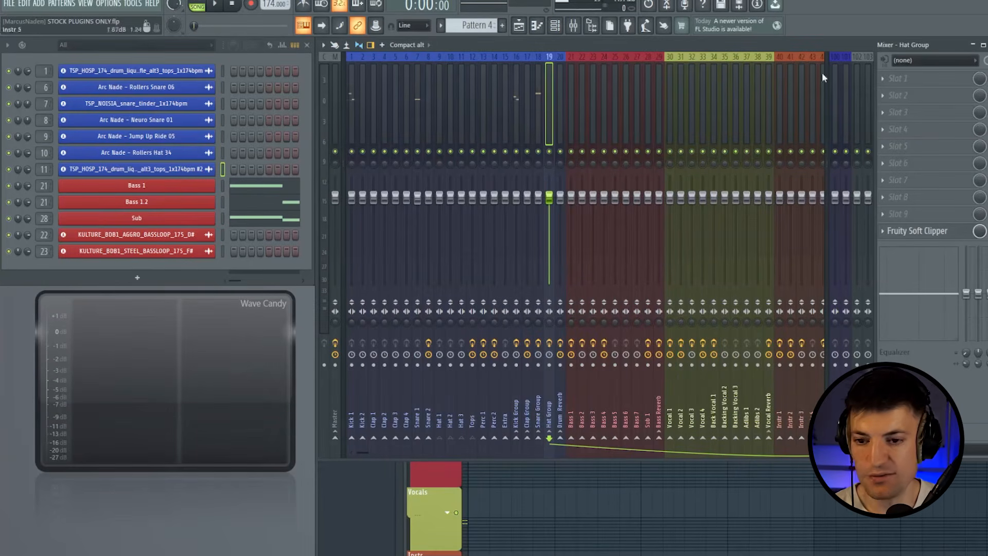
Step: Select the Drum Buss mixer track and briefly play the drums to check its level
scroll(588, 108, "down", 20)
left_click(566, 110)
scroll(661, 163, "up", 15)
left_click_drag(365, 452, 475, 453)
left_click(671, 114)
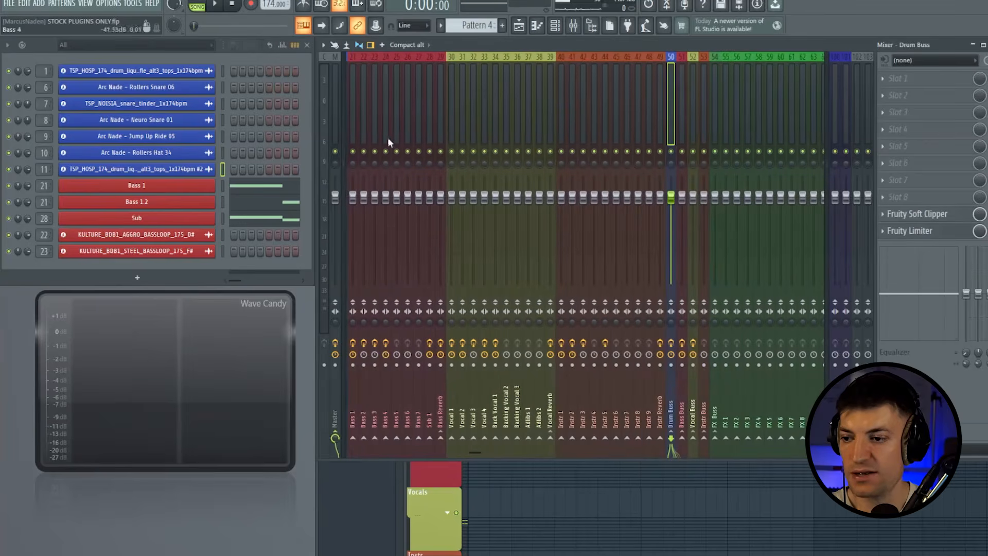
key("space")
key("space")
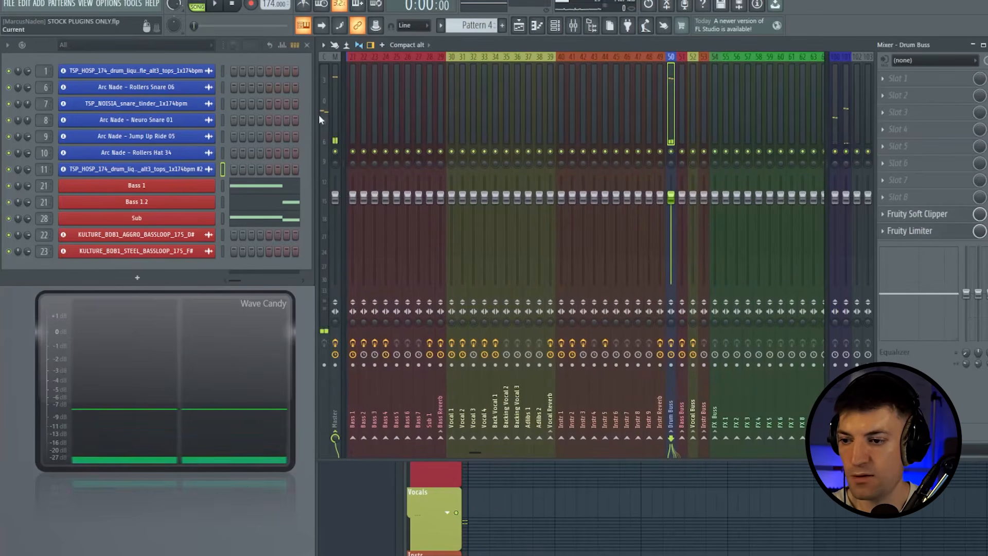
Step: Raise the post gain of the Drum Buss Fruity Soft Clipper, audition the drums and close the plugin
left_click(944, 216)
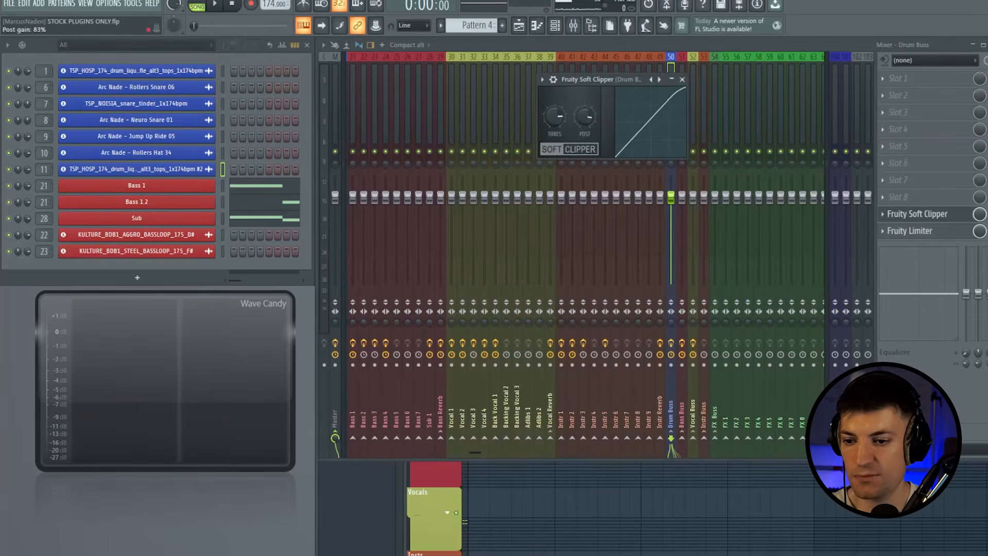
key("space")
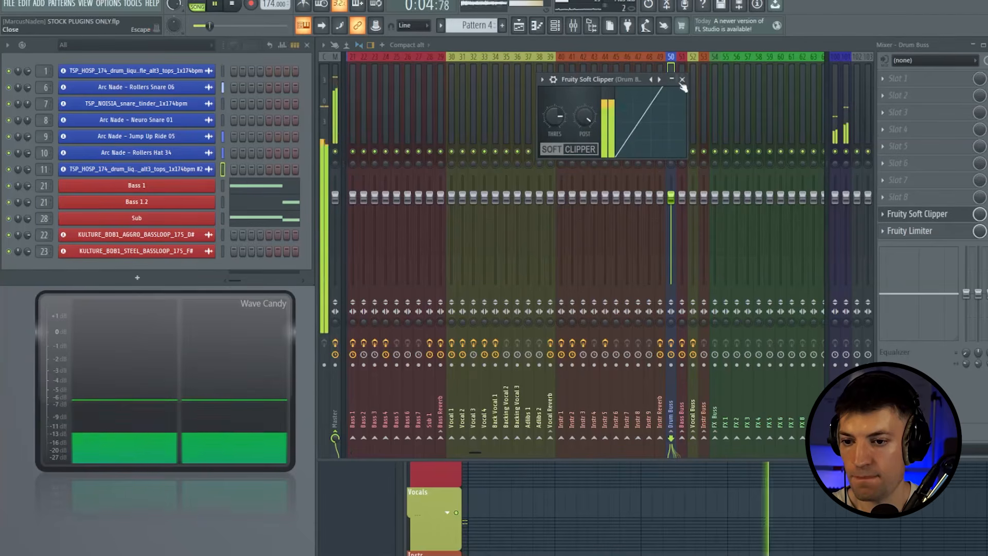
key("space")
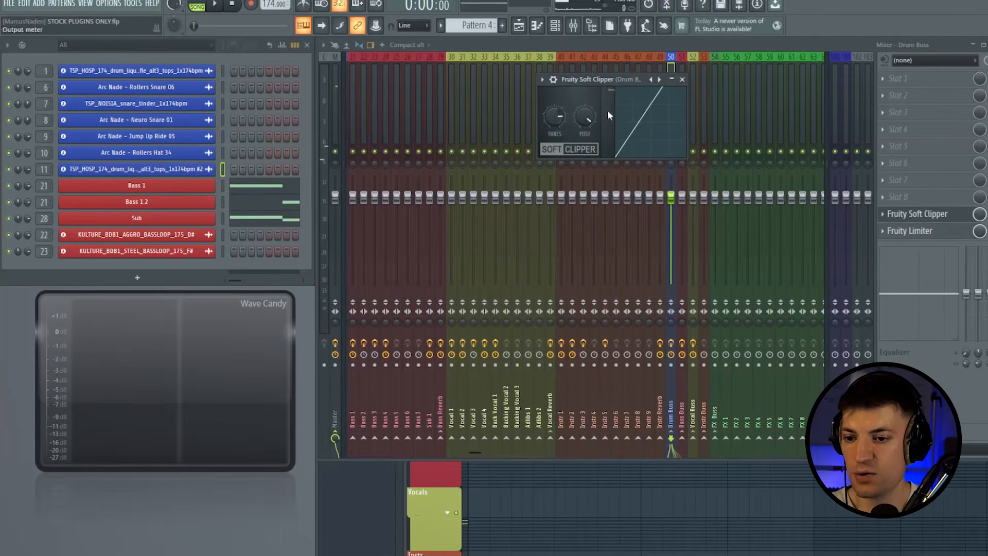
left_click_drag(615, 77, 612, 85)
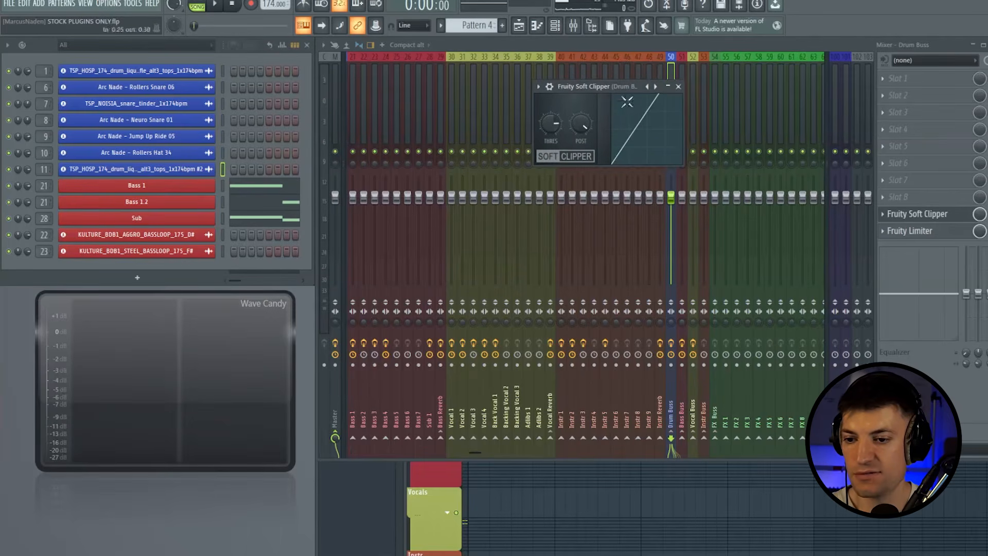
left_click(678, 85)
Step: Set the gain of the Drum Buss Fruity Limiter to about 0.9 dB and examine the limiting during playback
left_click(921, 234)
left_click_drag(451, 289, 451, 281)
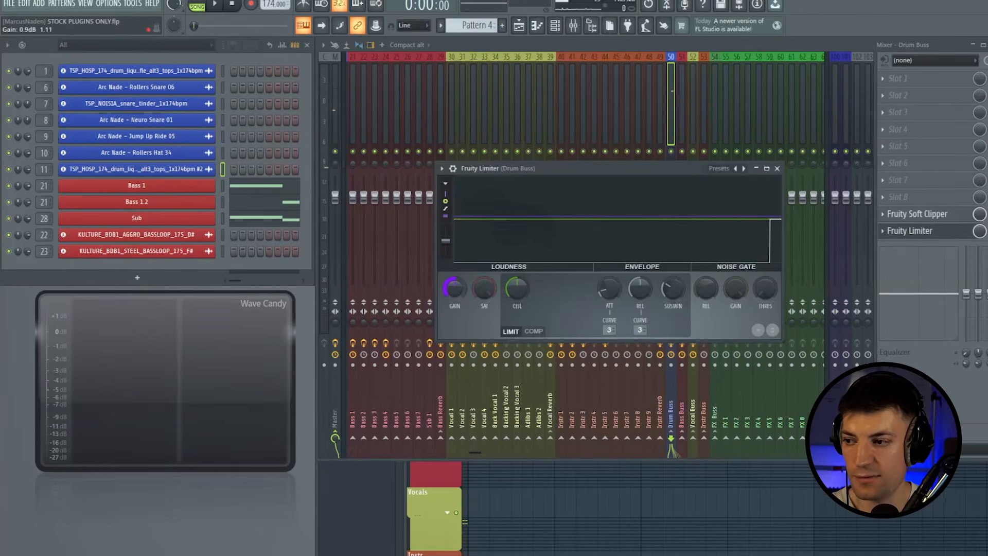
key("space")
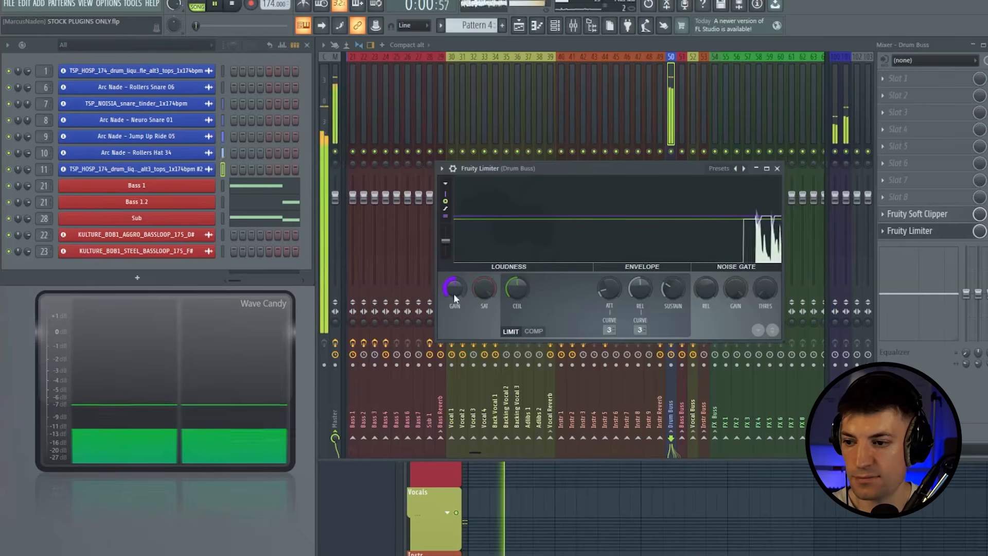
key("space")
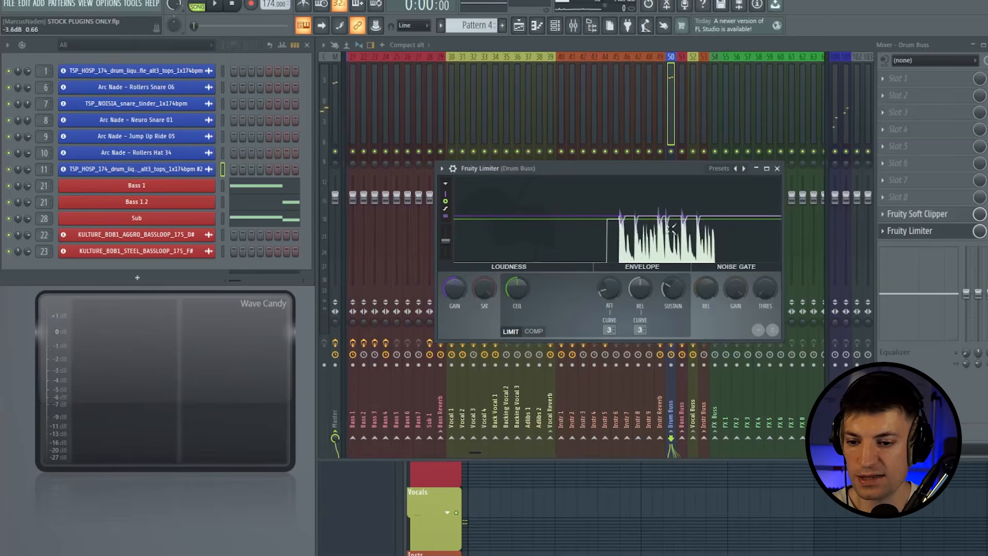
key("space")
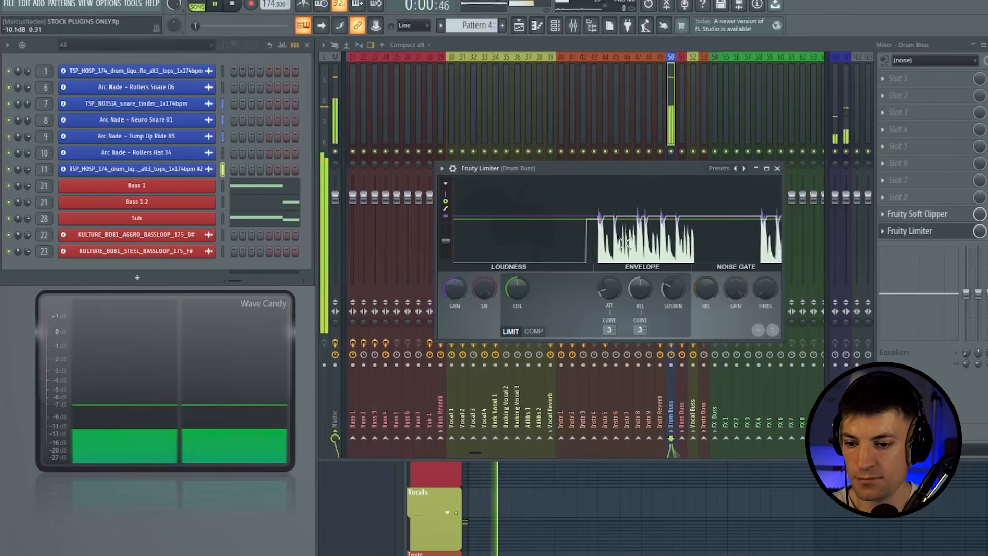
key("space")
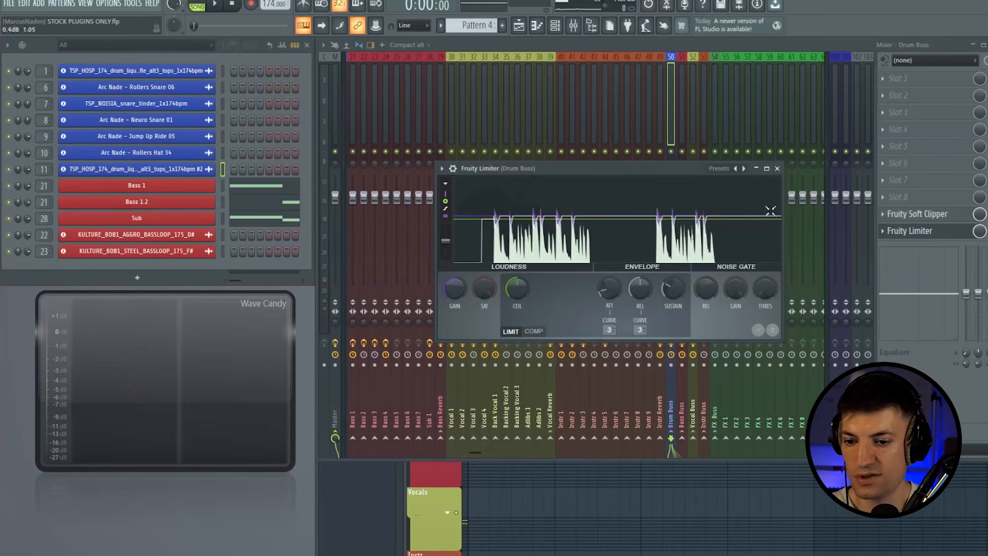
left_click(779, 170)
key("space")
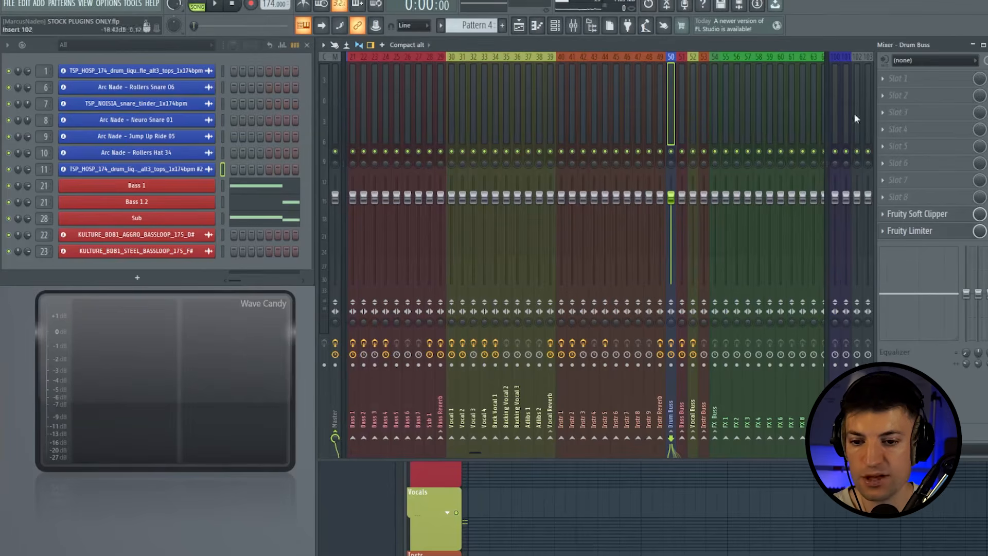
Step: Insert Fruity Compressor in the first effect slot of the PC mixer track and load its Fast Master preset
left_click(836, 107)
left_click(932, 77)
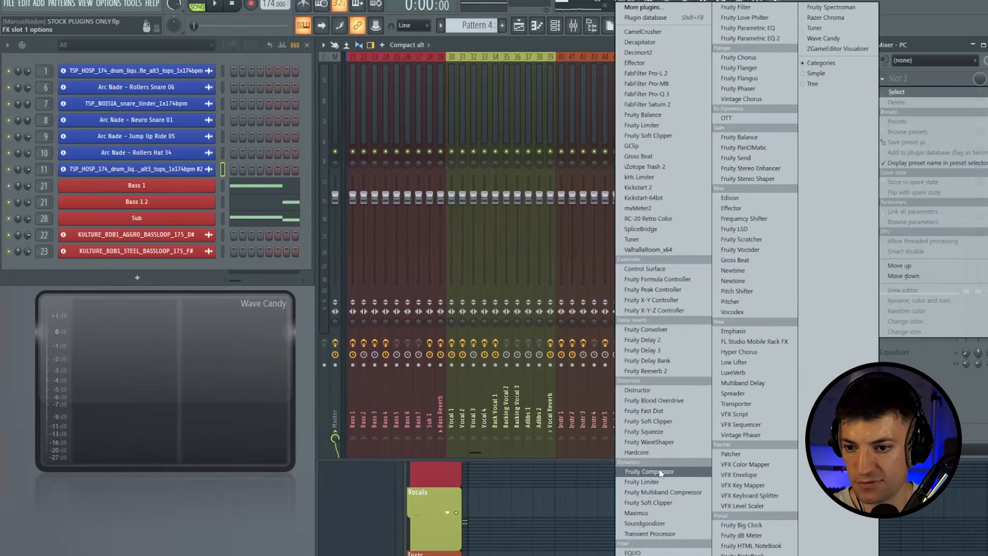
left_click(661, 472)
left_click(638, 136)
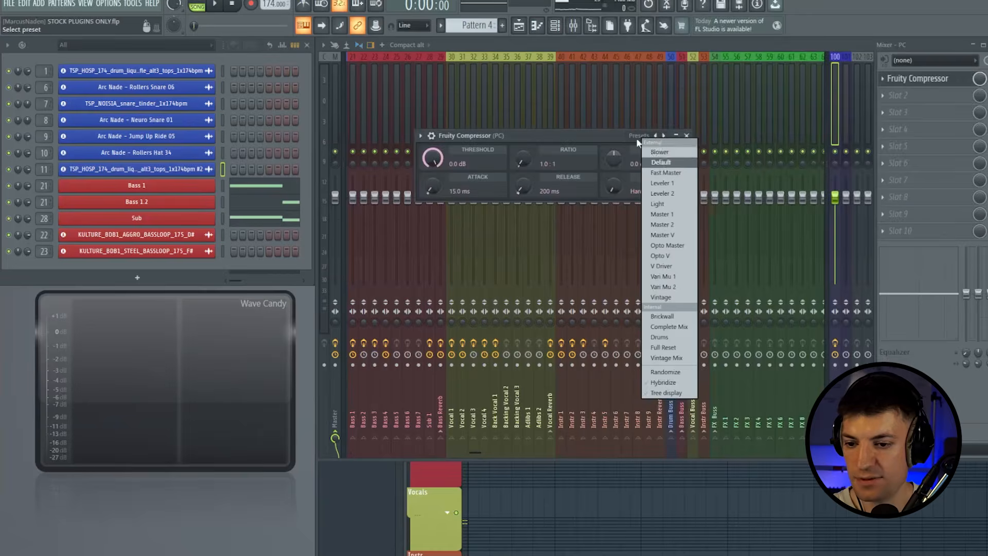
left_click(669, 173)
Step: Audition the drums while stepping through the PC compressor's presets, switching to Light
key("space")
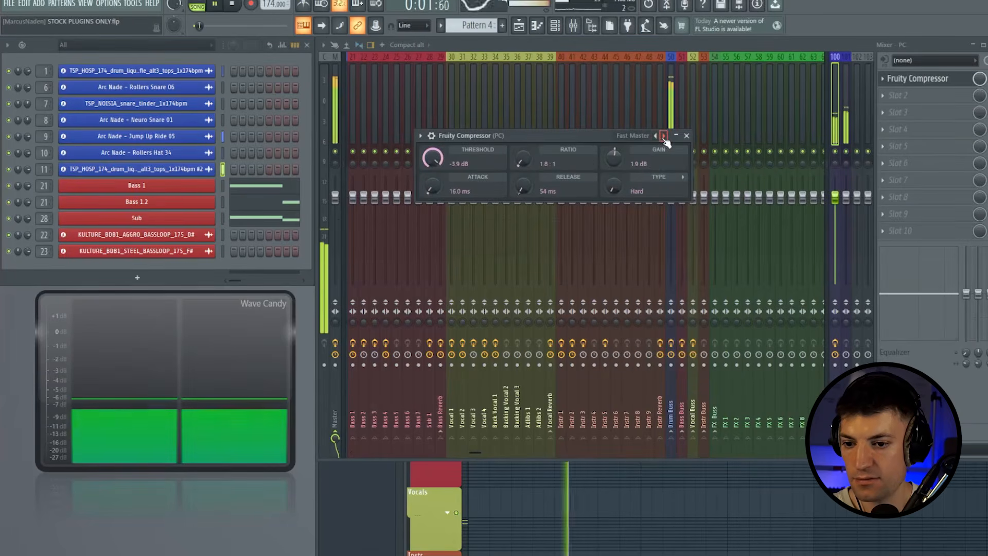
left_click(656, 136)
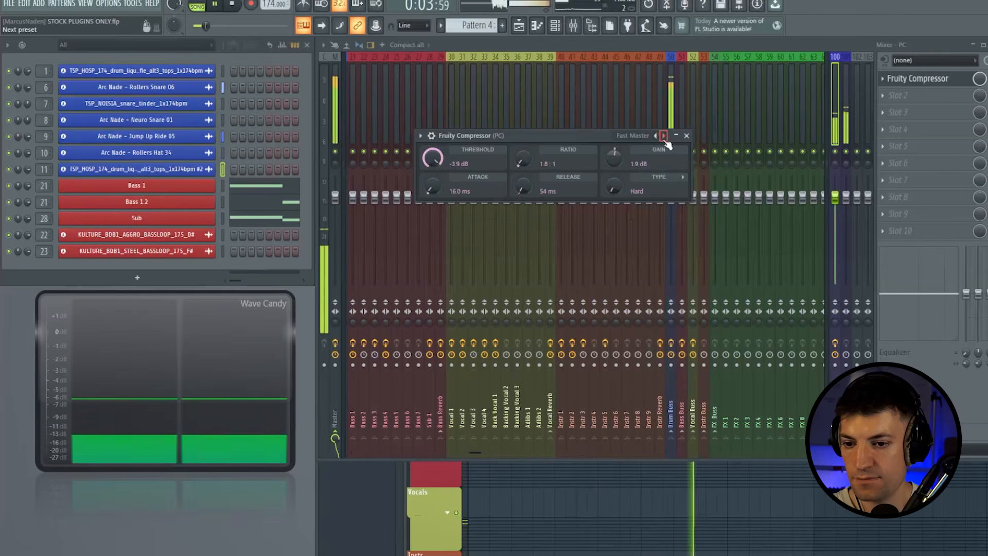
left_click(664, 136)
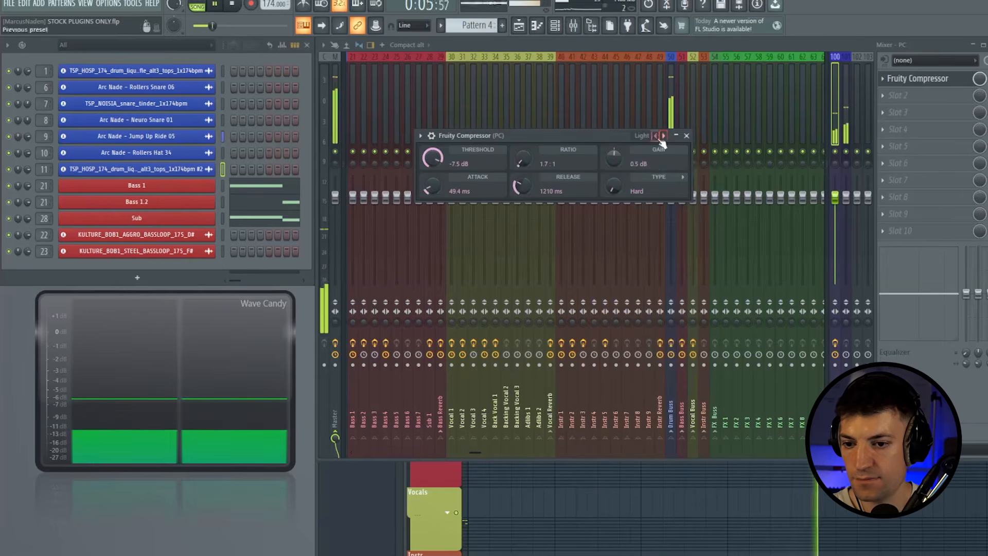
key("space")
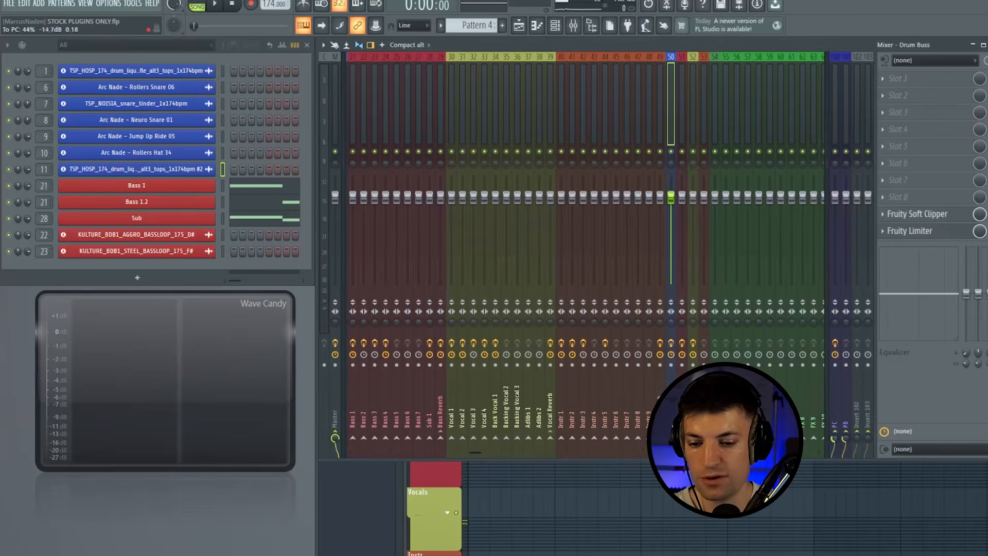
Step: Raise the Drum Buss send level to PC to about 48% while playing the drums
key("space")
left_click_drag(834, 438, 834, 435)
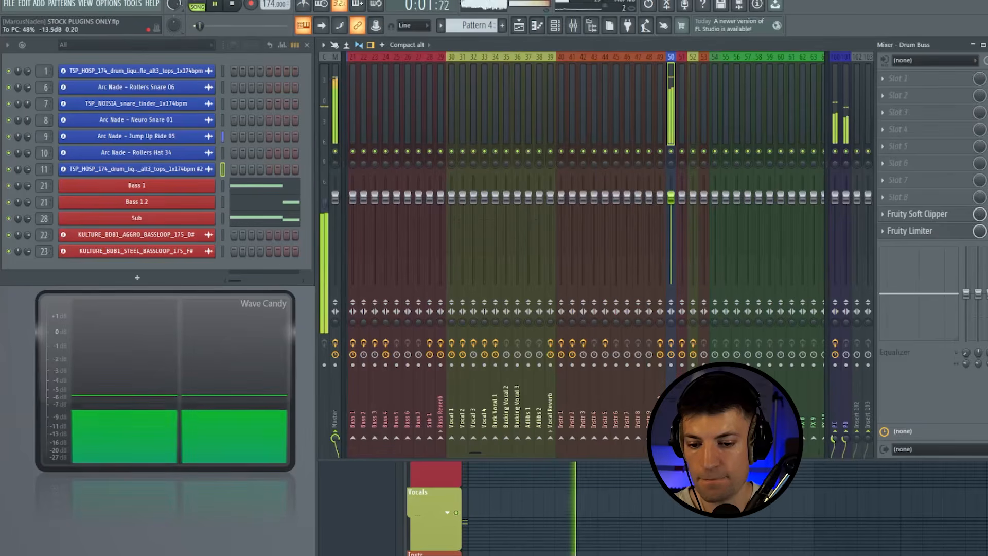
key("space")
Step: Insert Fruity Fast Dist on the PD mixer track, lower its threshold and audition the drums
left_click(847, 115)
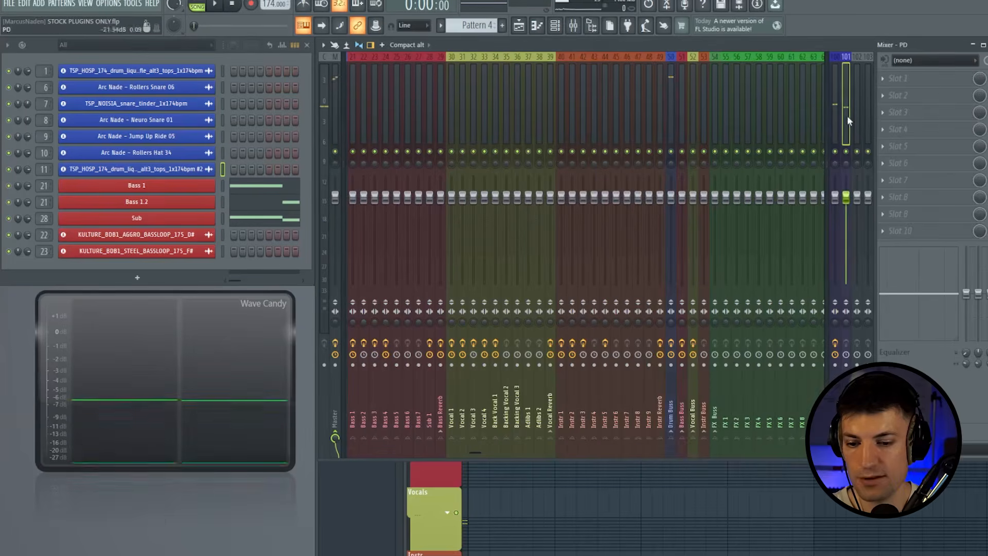
left_click(948, 82)
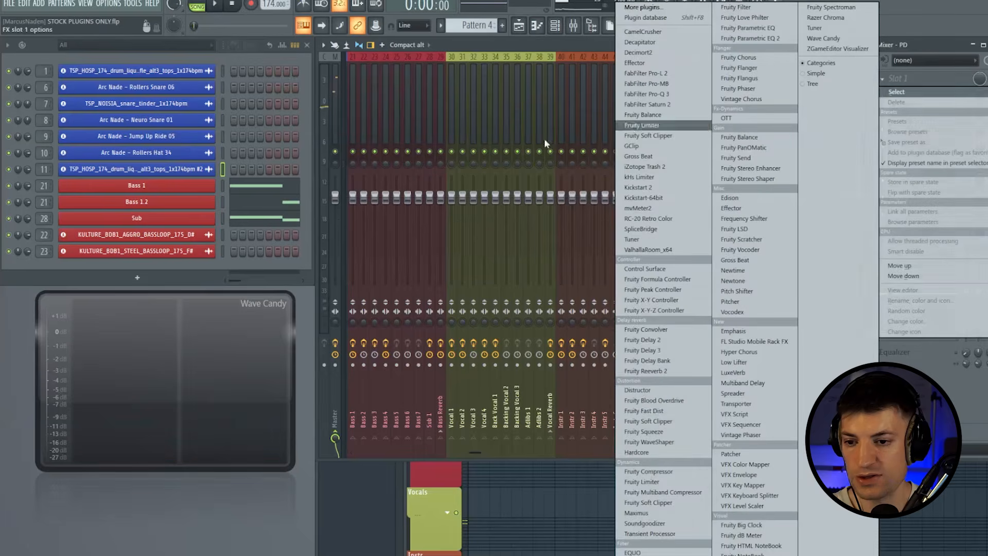
left_click(676, 413)
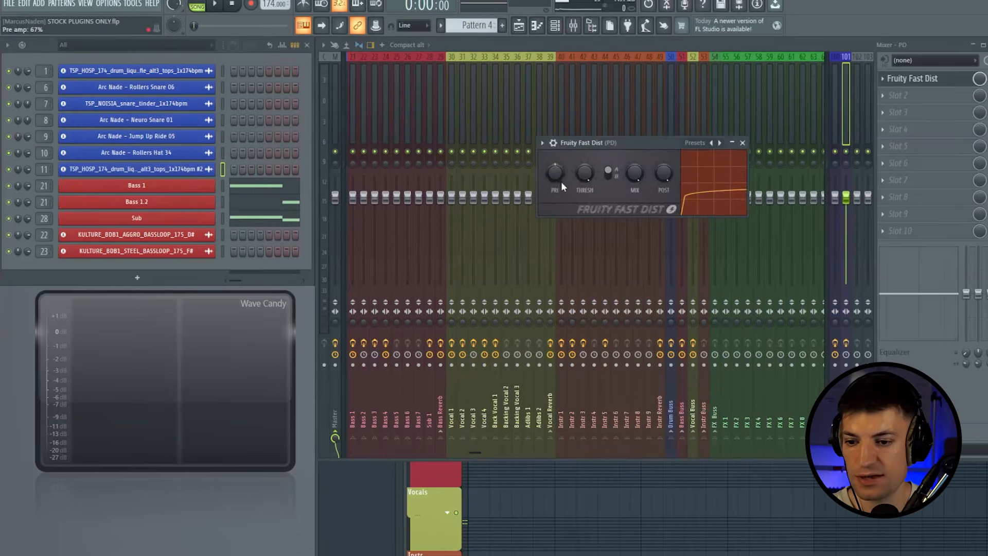
left_click_drag(585, 173, 585, 189)
key("space")
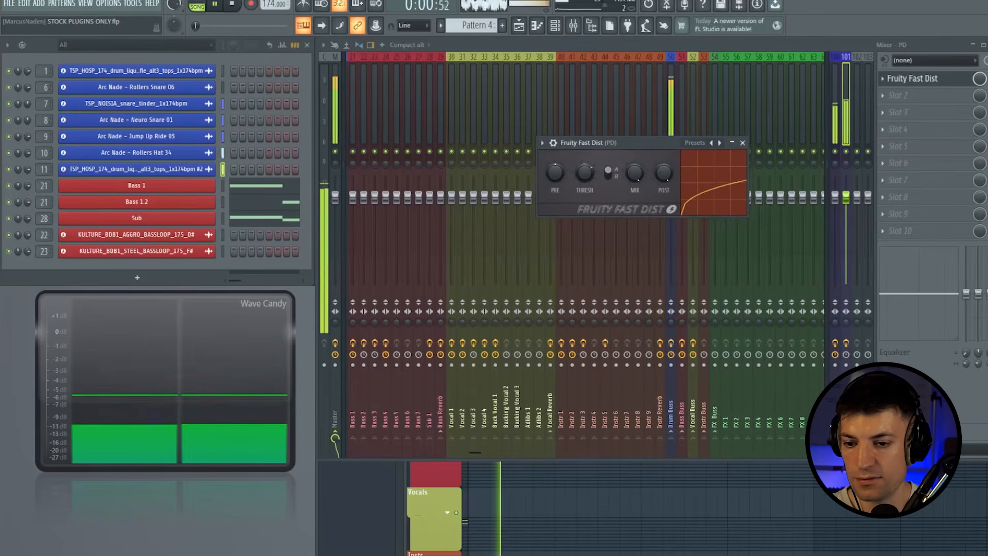
left_click(742, 142)
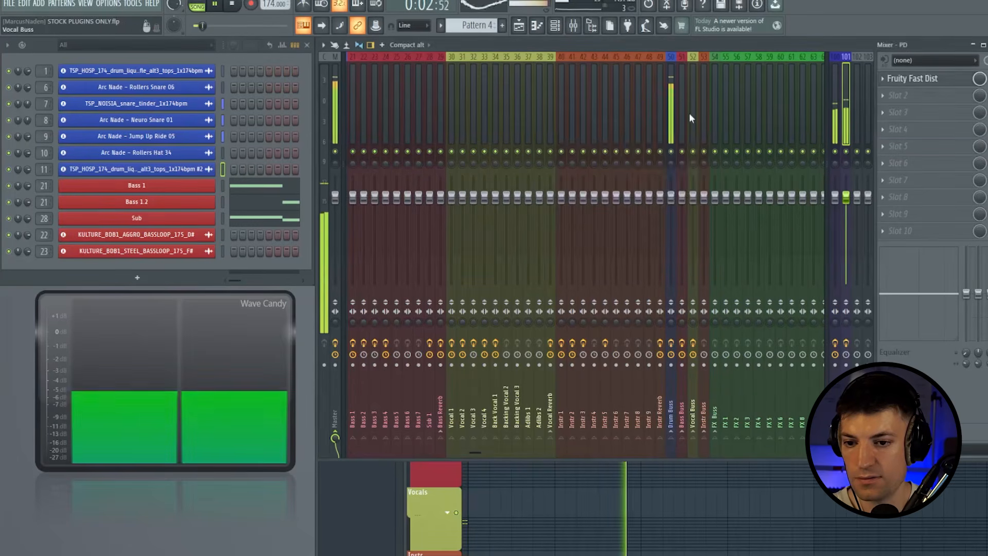
left_click(661, 108)
key("space")
Step: Review the effect chains on Drum Buss, PD, PC, Bass Buss and Master, and play the track briefly
left_click(670, 110)
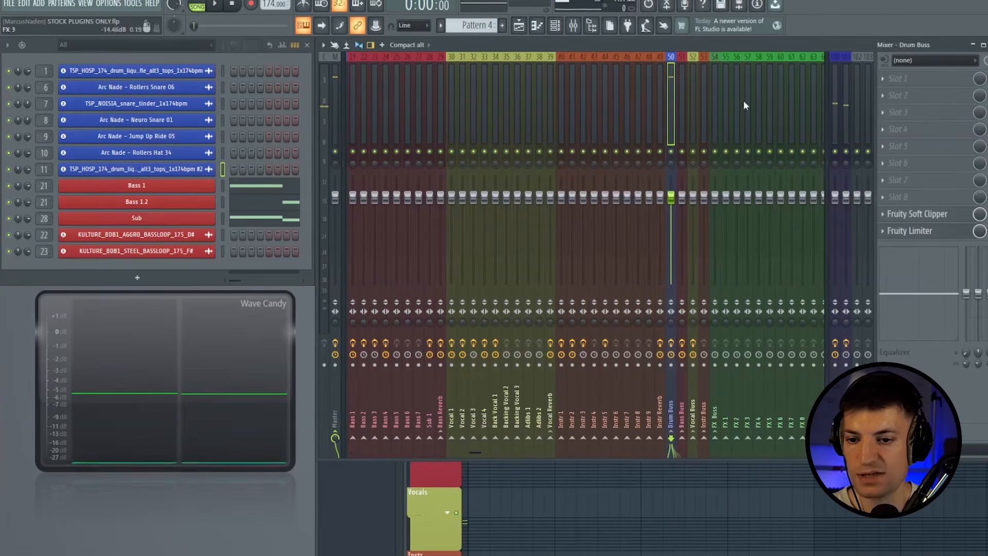
left_click(844, 132)
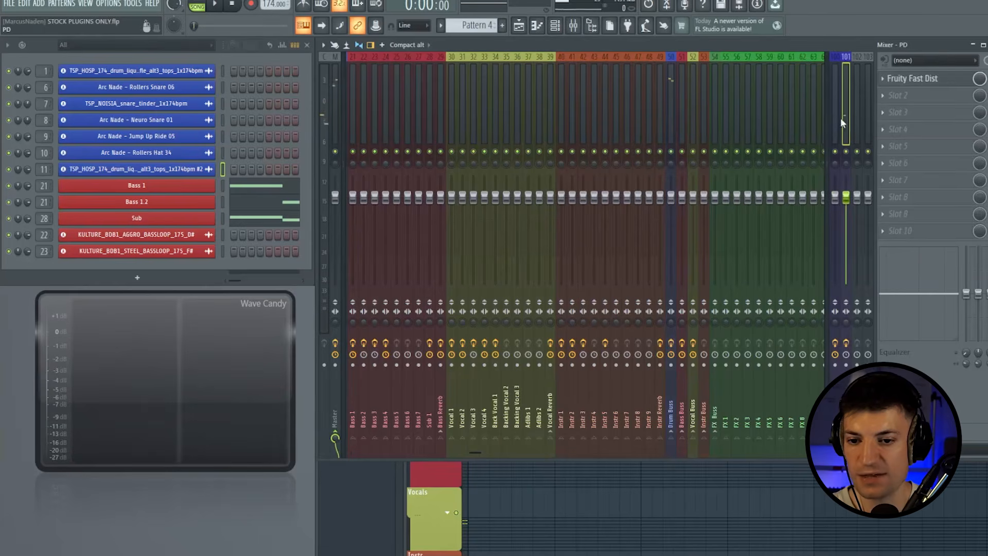
left_click(837, 114)
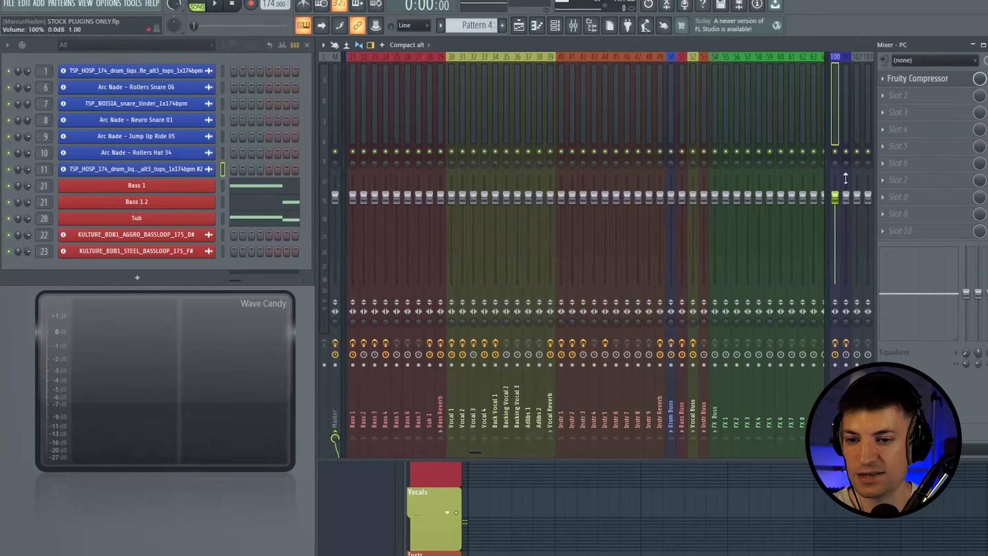
left_click(681, 107)
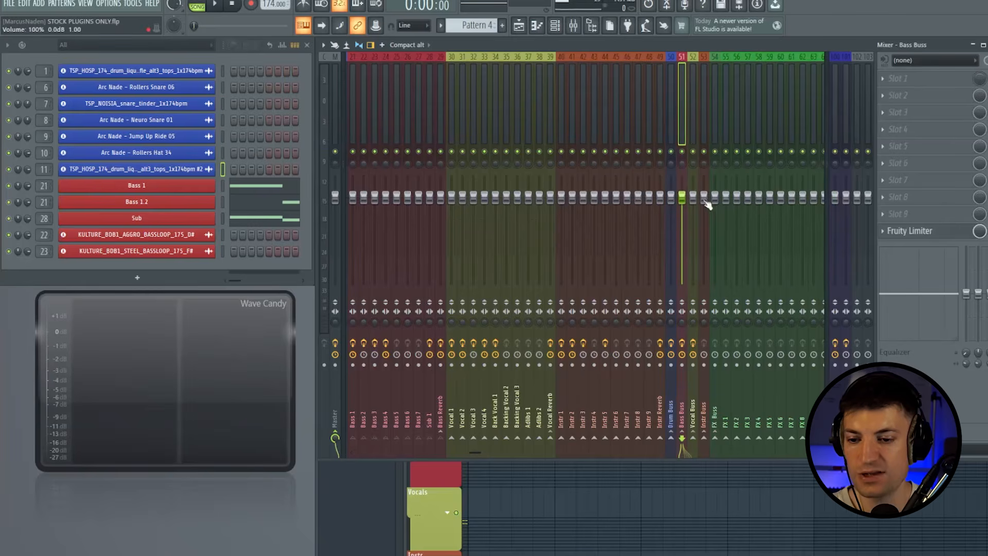
left_click(333, 110)
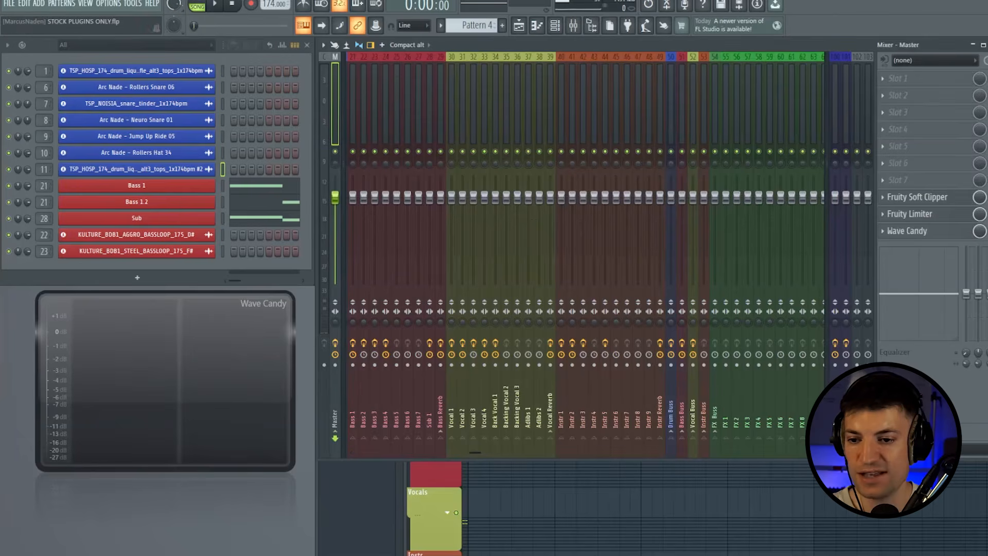
left_click(680, 121)
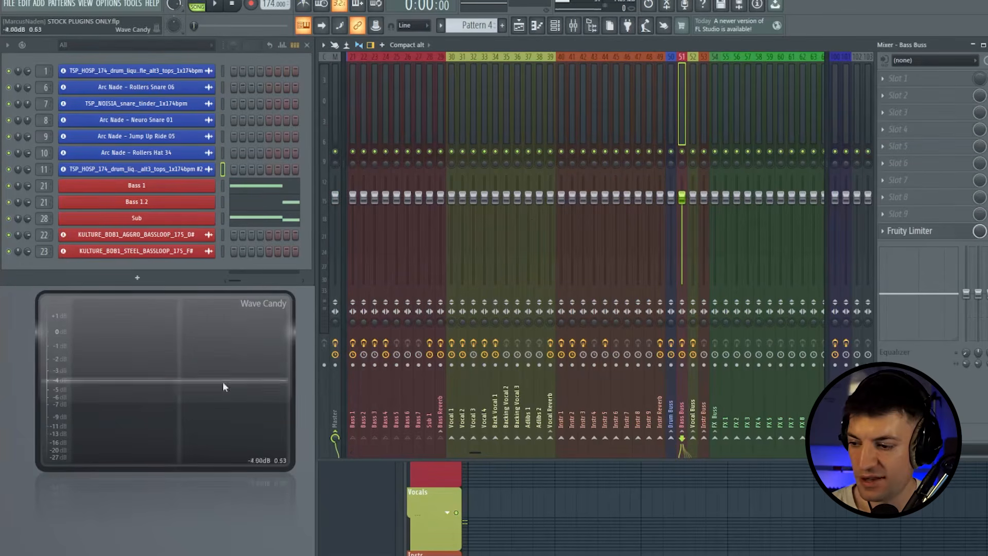
key("space")
key("space")
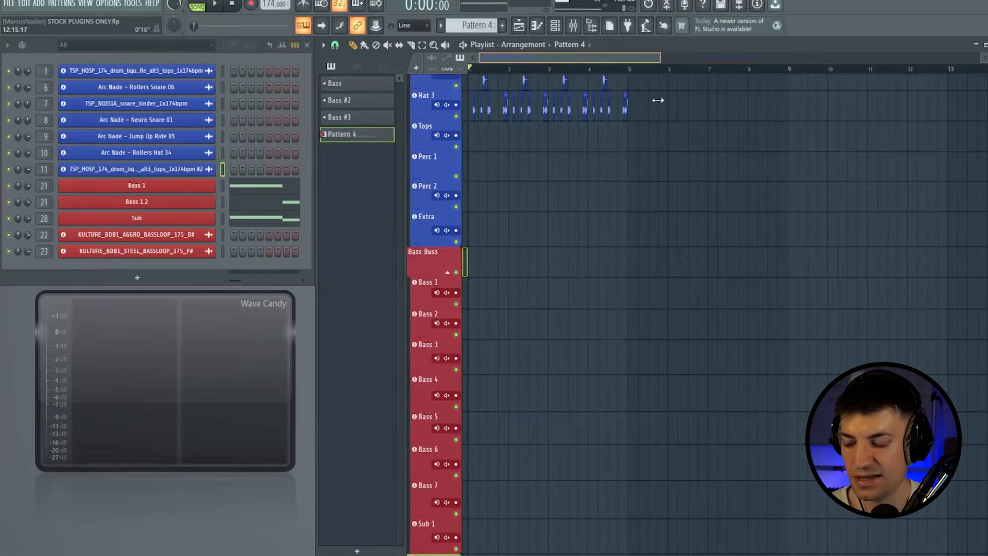
Step: Move the bass clip on the Bass 1 playlist track to the start of bar 1
left_click_drag(658, 100, 778, 96)
left_click_drag(865, 302, 475, 291)
left_click_drag(777, 61, 527, 80)
Step: Examine Bass 1's Fruity Multiband Compressor while auditioning the bass, and open its Fruity Parametric EQ 2
key("F9")
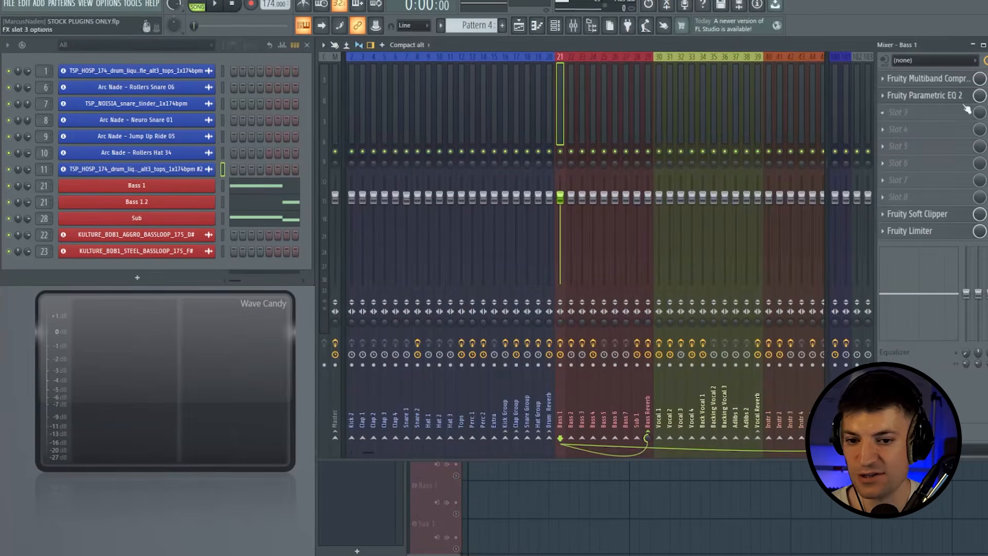
left_click(921, 78)
left_click_drag(428, 147, 701, 149)
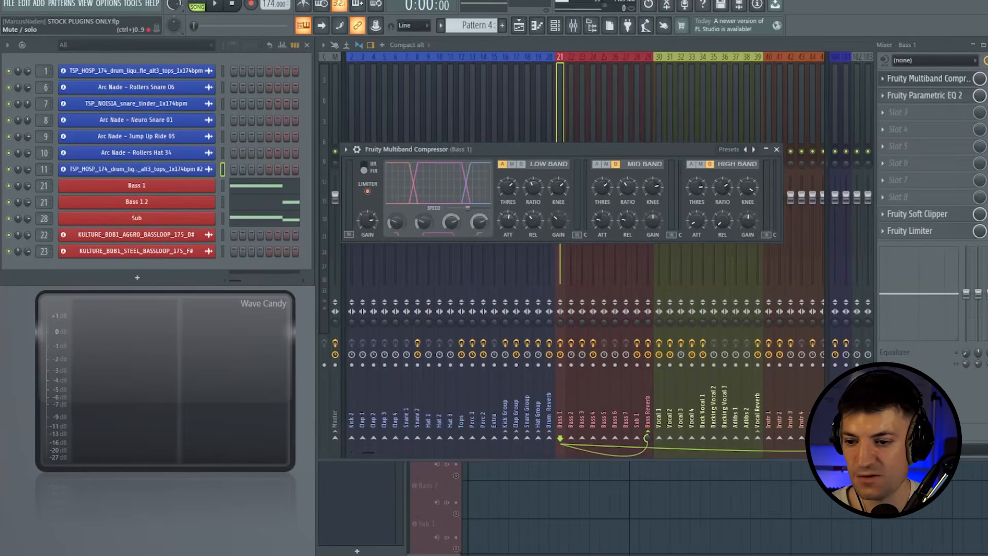
left_click(776, 149)
key("space")
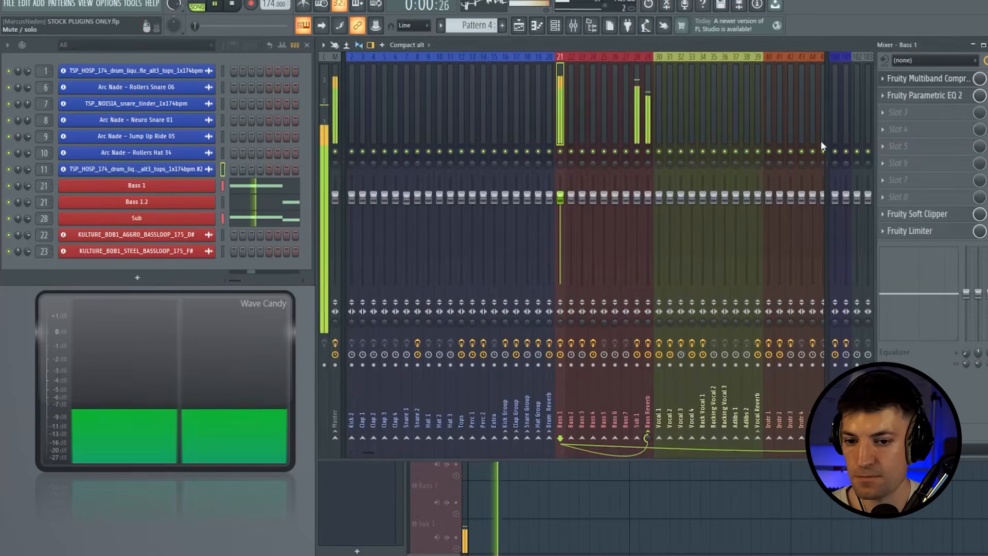
key("space")
left_click(941, 79)
left_click(776, 149)
left_click(924, 96)
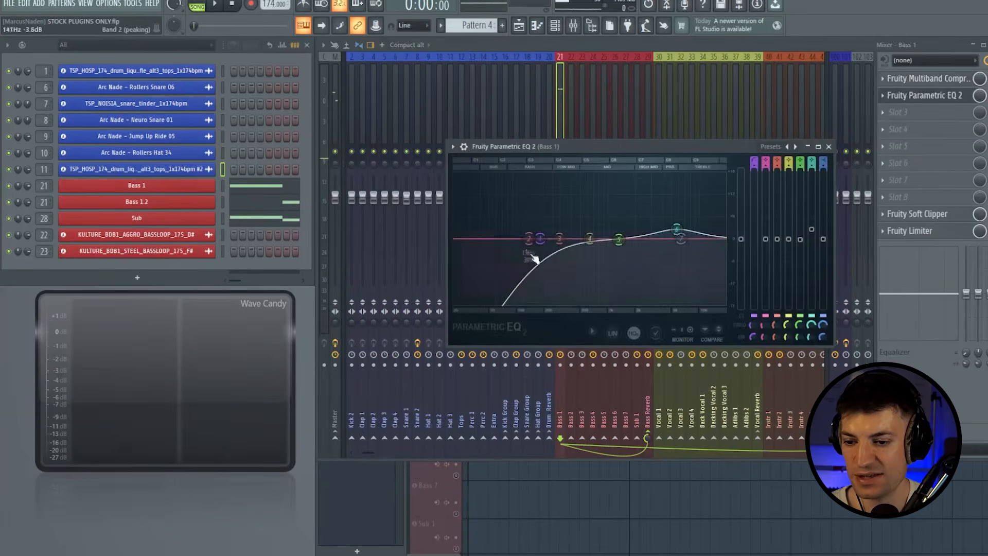
Step: Close Bass 1's Fruity Parametric EQ 2 and examine its Fruity Soft Clipper while auditioning the bass
left_click(828, 147)
key("space")
key("space")
left_click(911, 213)
key("space")
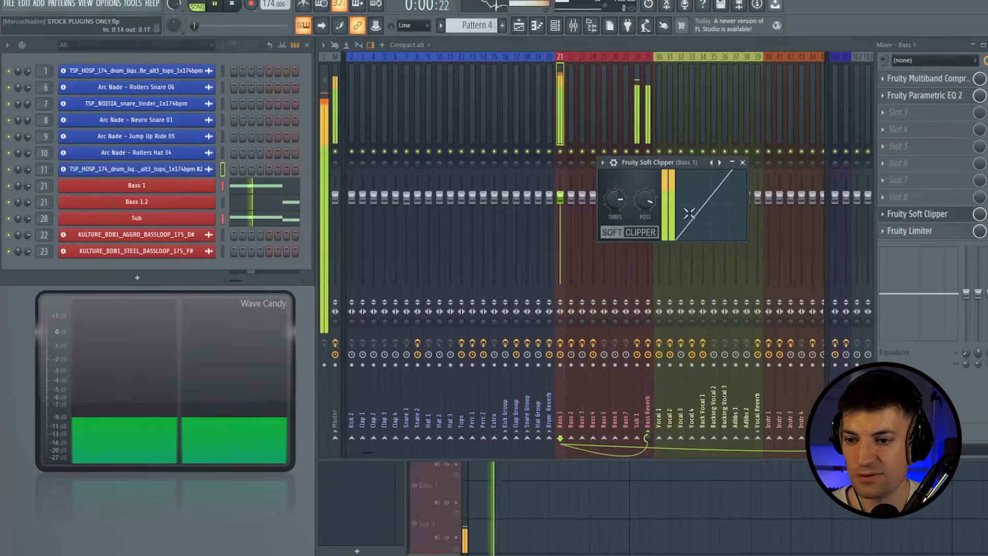
key("space")
left_click(743, 162)
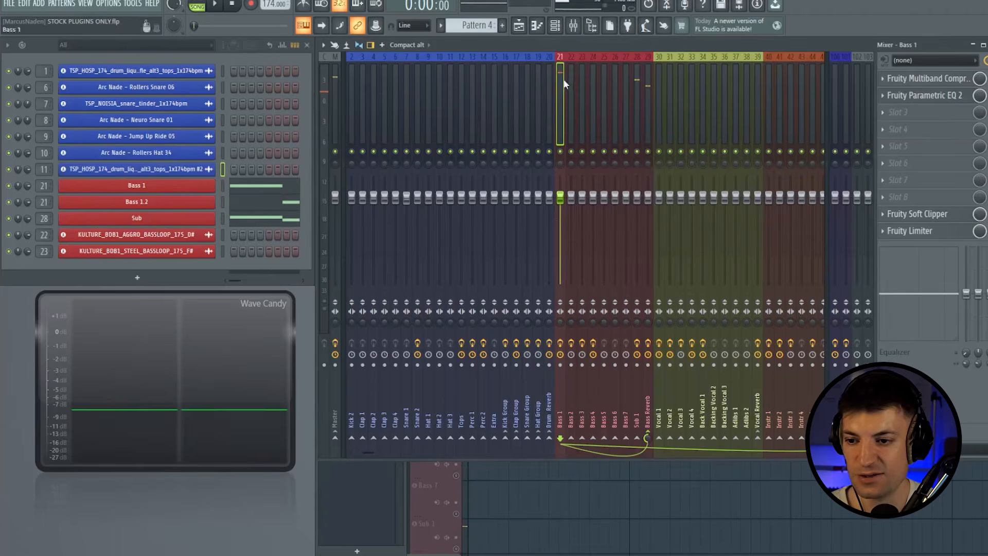
key("space")
key("space")
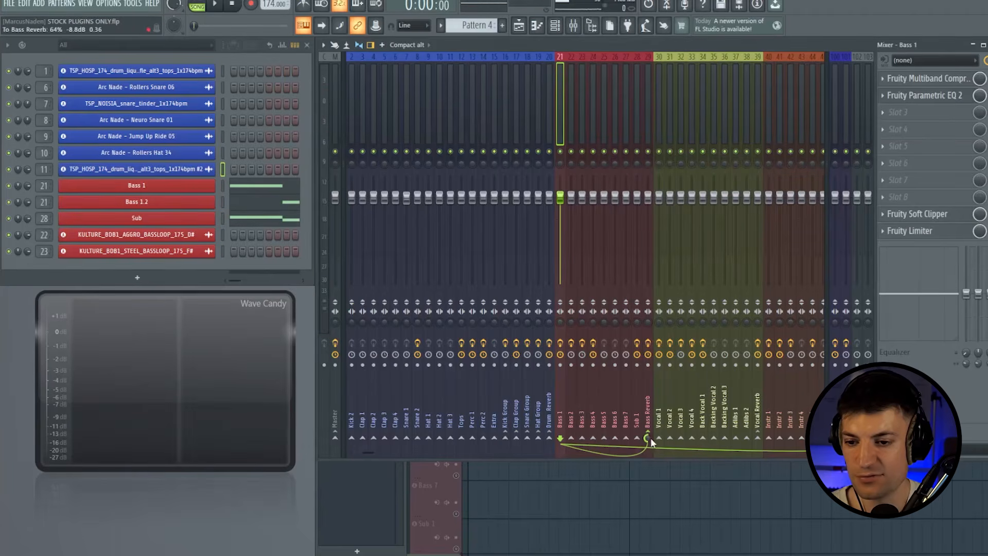
Step: Inspect the Fruity Reeverb 2 on Bass Reverb and the effect chains of Bass 3 and Bass 2 while playing the basses
left_click(651, 94)
left_click_drag(622, 120, 618, 121)
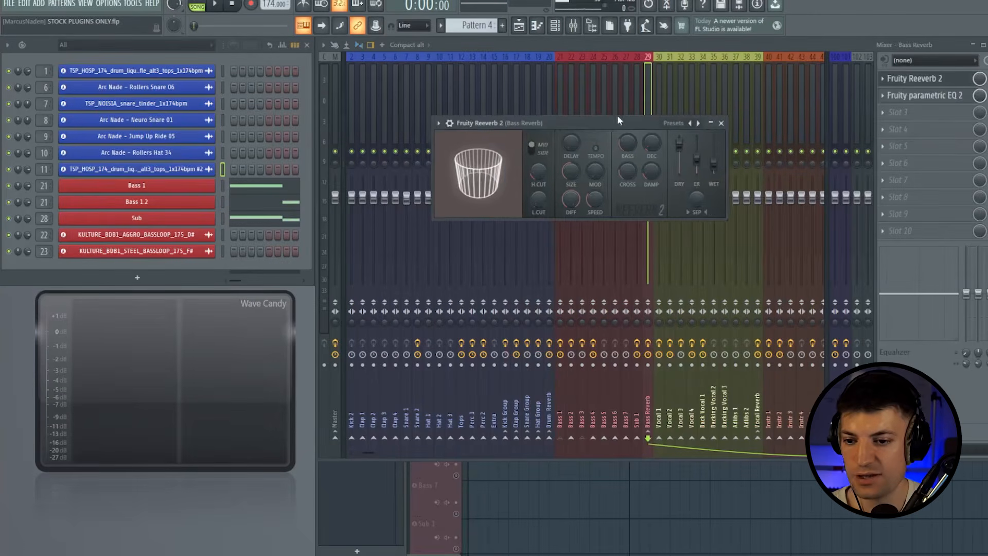
key("space")
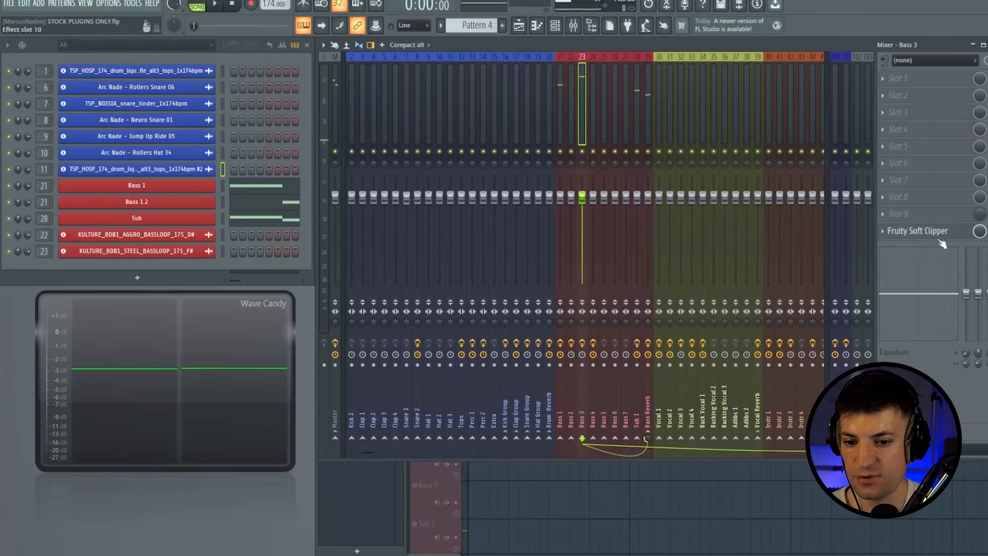
key("space")
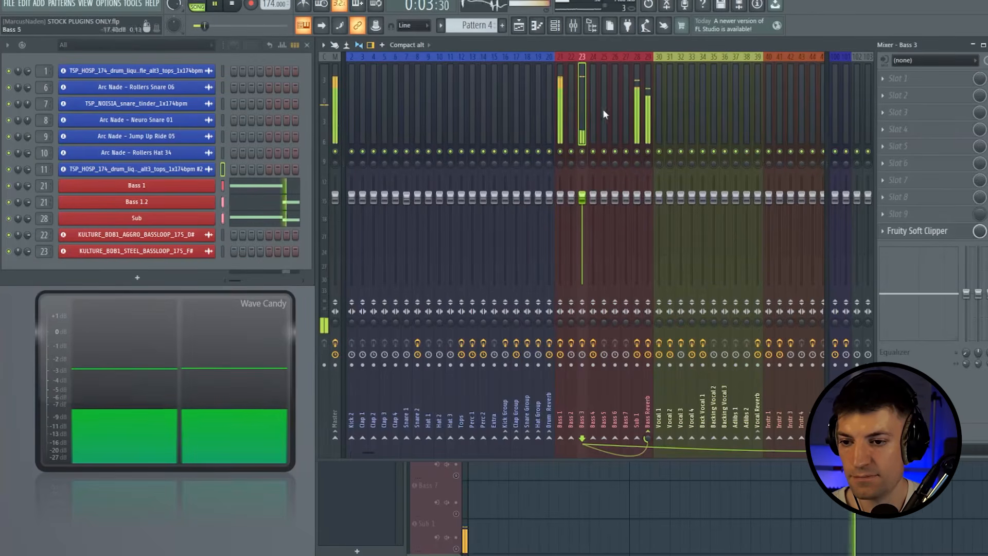
left_click(571, 97)
key("space")
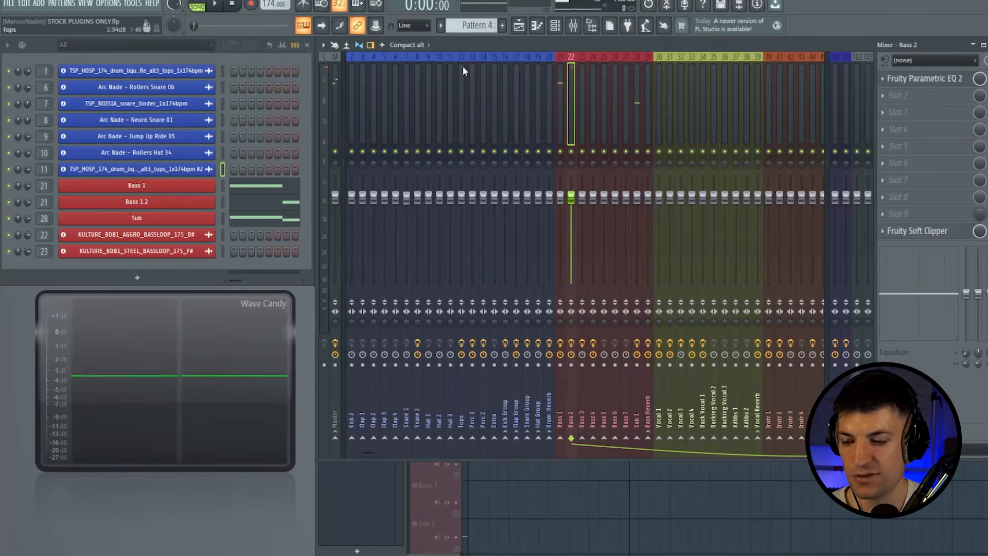
Step: Play the drums and basses together and check the Bass Buss and Drum Buss mixer tracks
key("Escape")
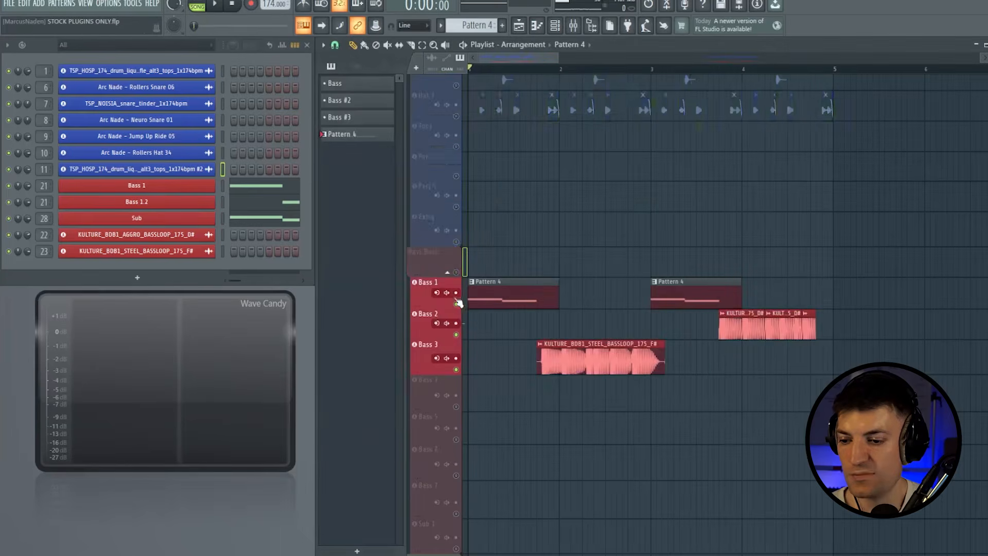
key("space")
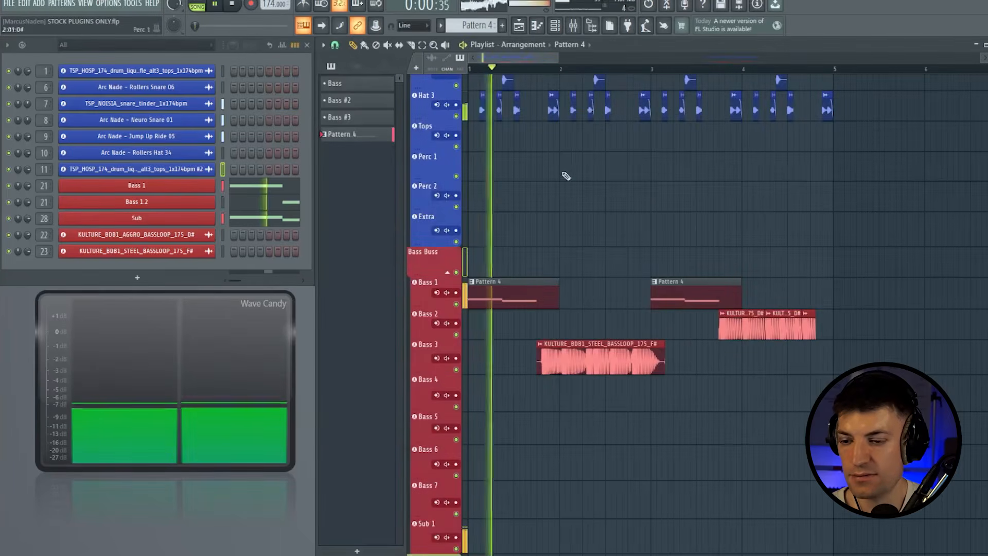
key("F9")
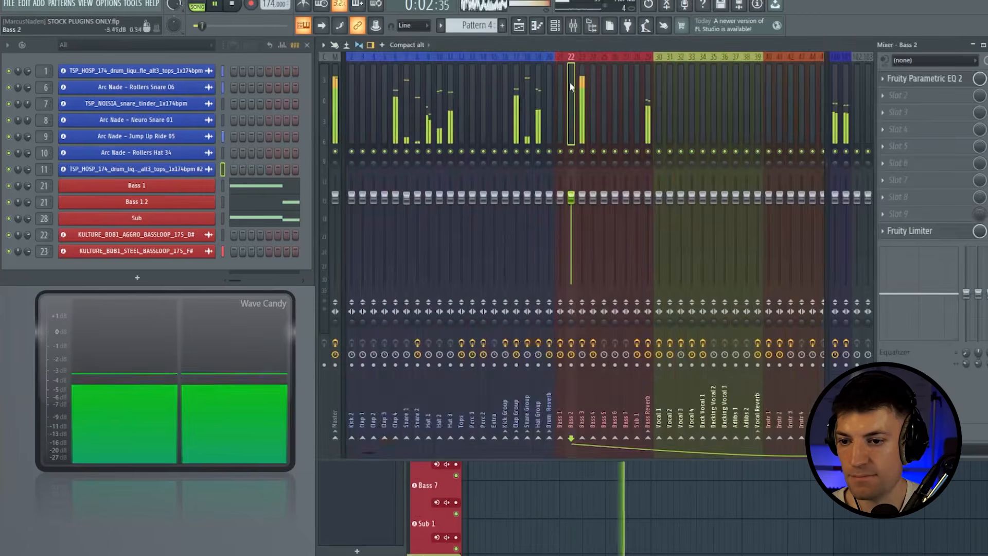
scroll(921, 113, "down", 15)
left_click(654, 109)
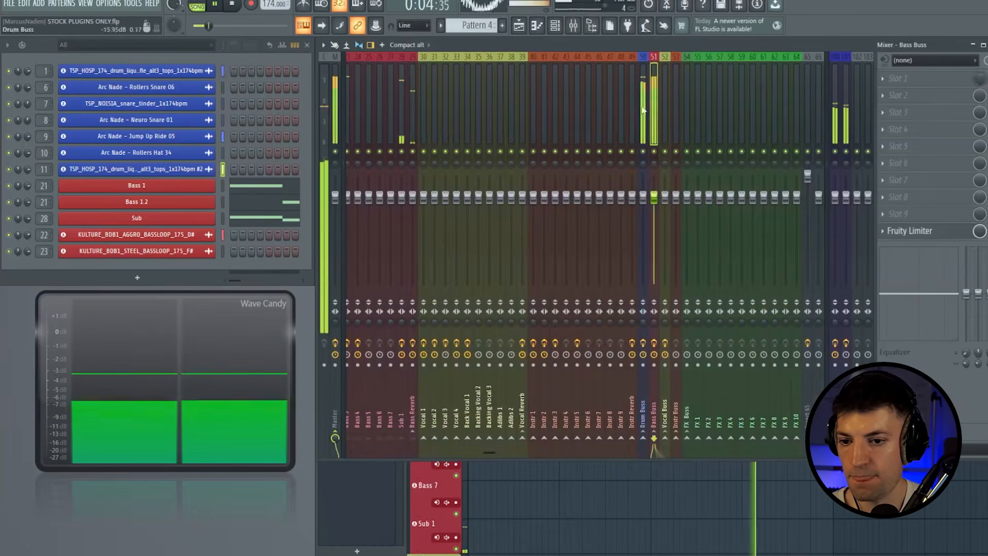
left_click(643, 111)
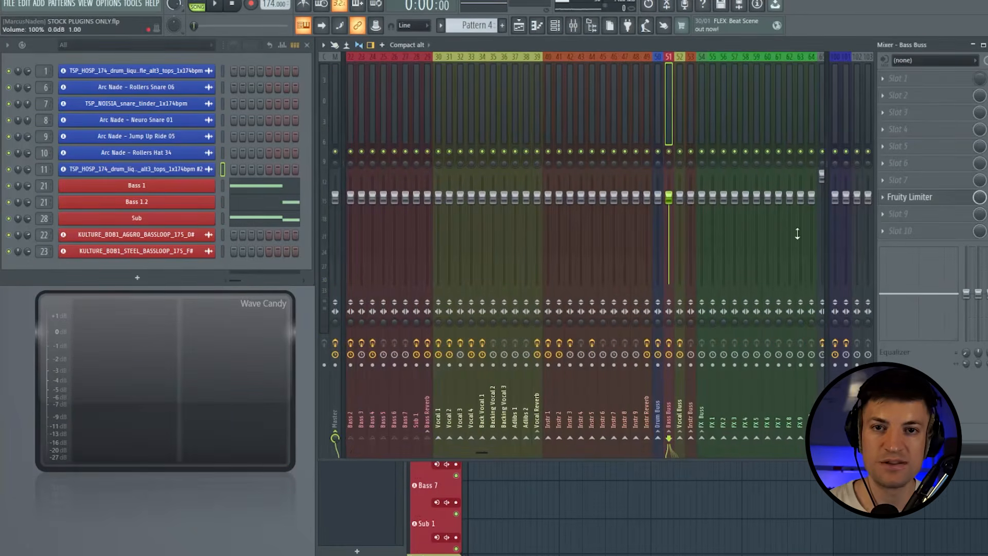
Step: Insert a second Fruity Limiter in slot 9 of the Bass Buss mixer track
left_click(897, 213)
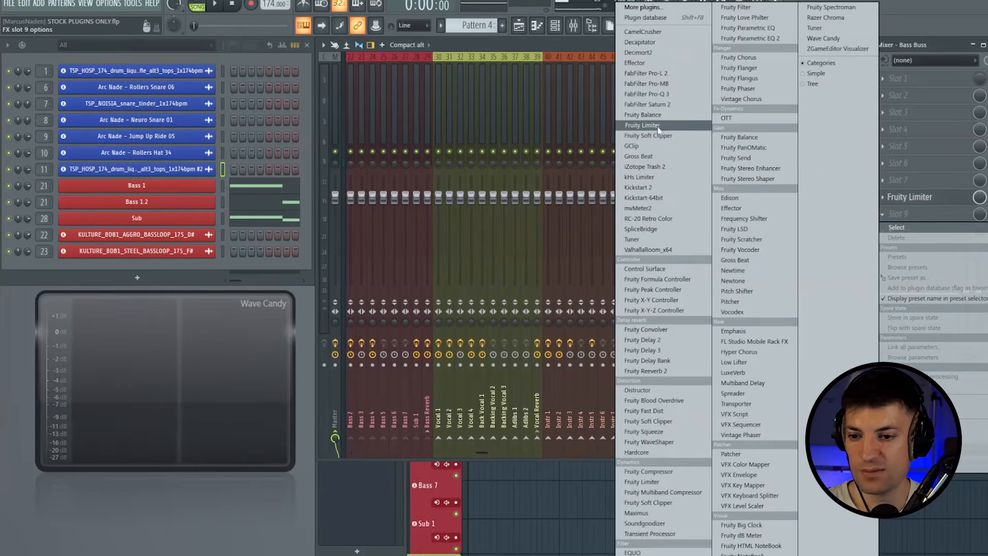
left_click(976, 200)
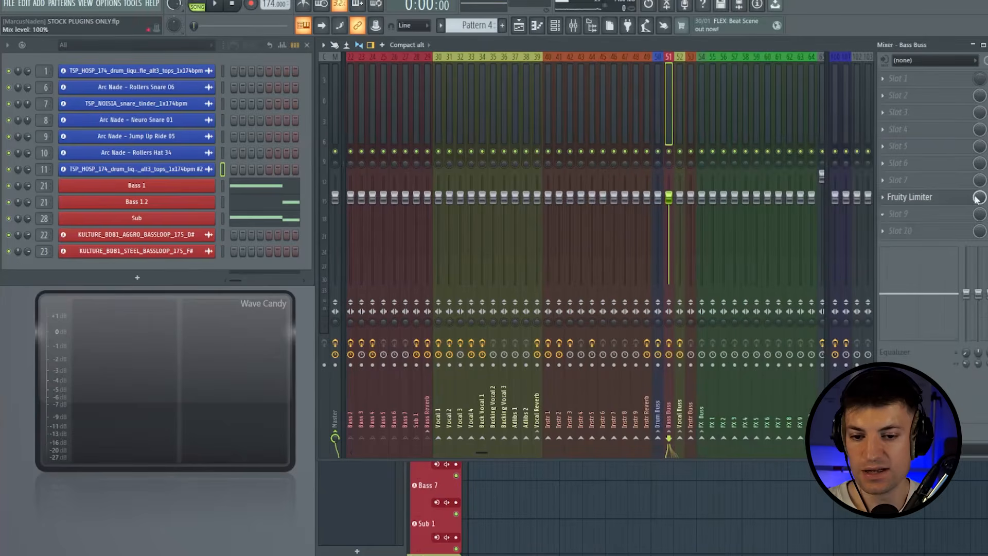
left_click(927, 218)
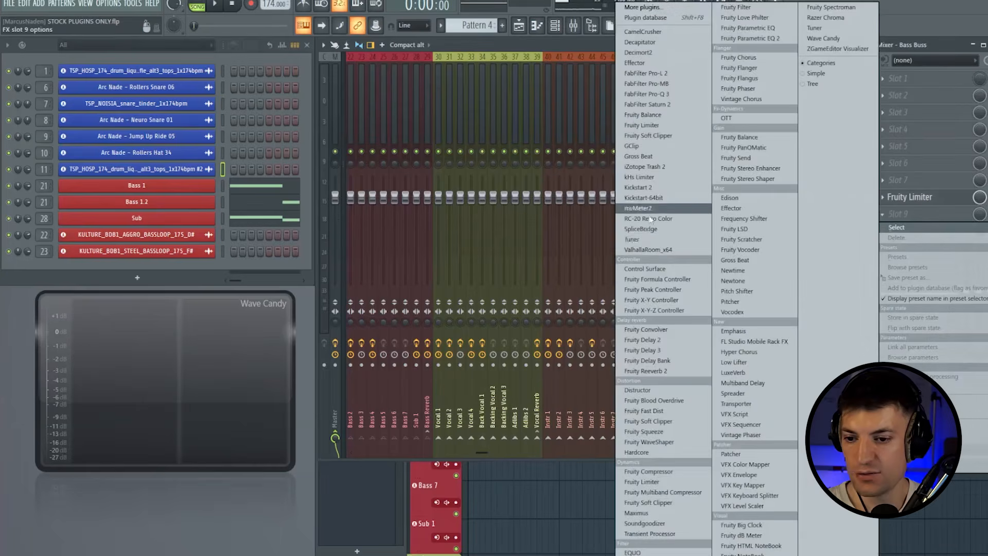
left_click(652, 128)
left_click_drag(569, 174, 586, 172)
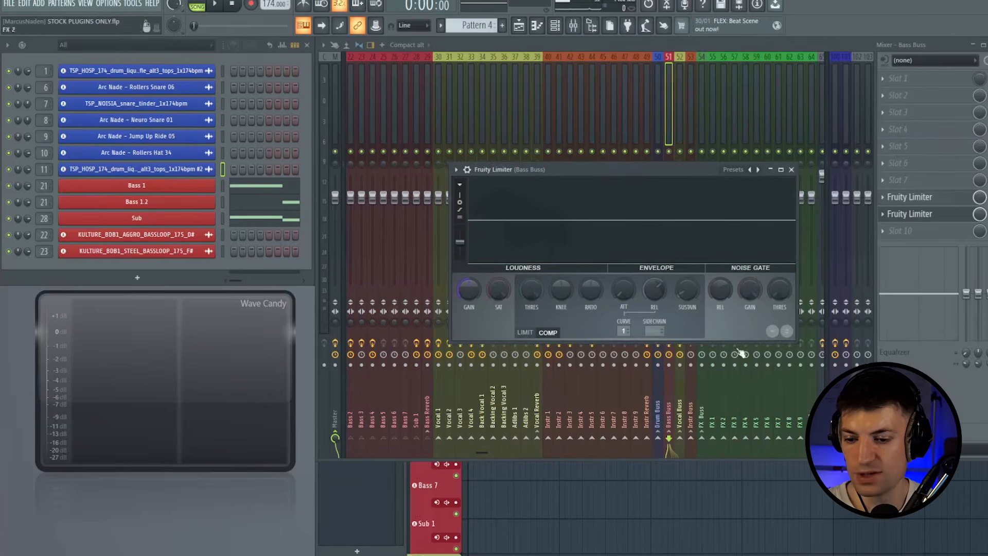
Step: Sidechain the Kick Group mixer track to Bass Buss
left_click_drag(444, 103, 495, 85)
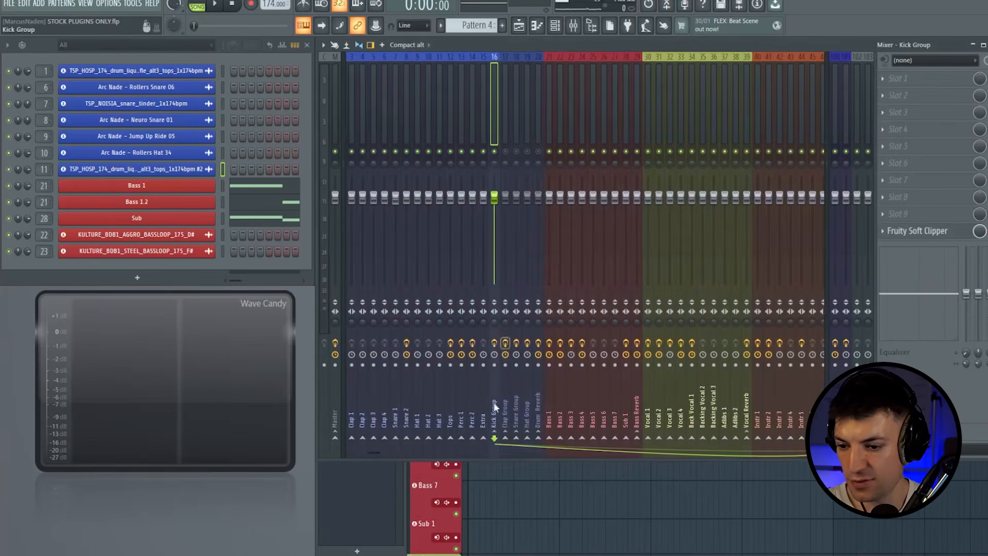
left_click_drag(395, 453, 535, 454)
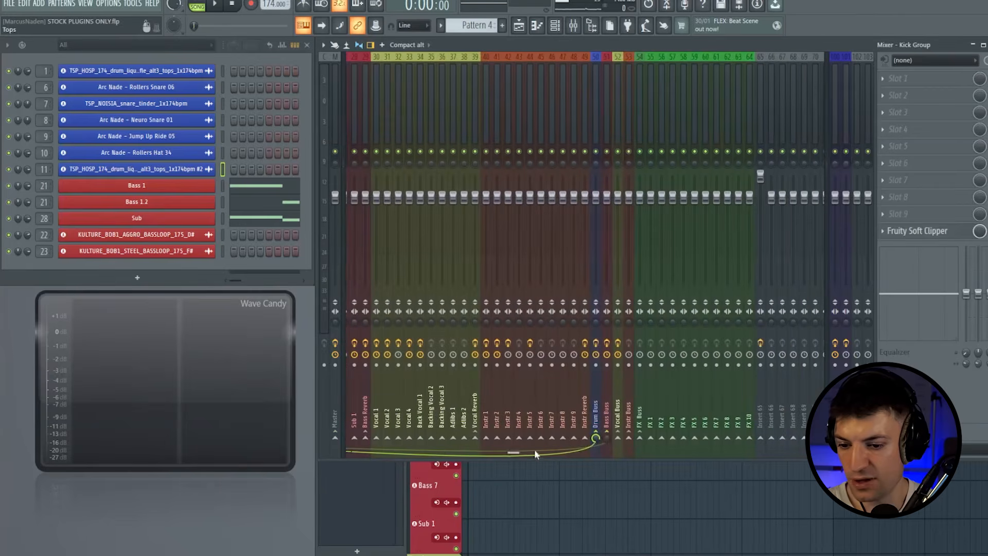
right_click(608, 435)
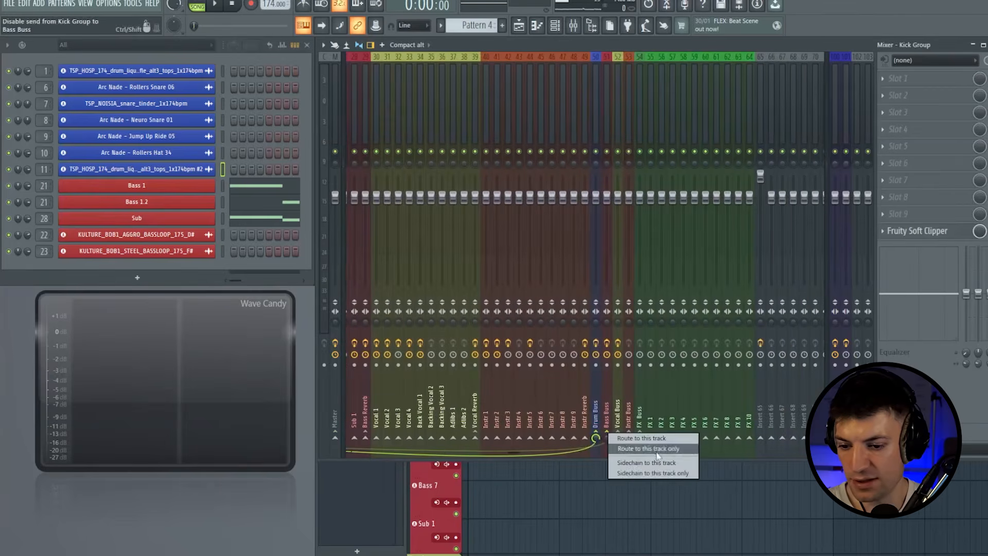
left_click(653, 466)
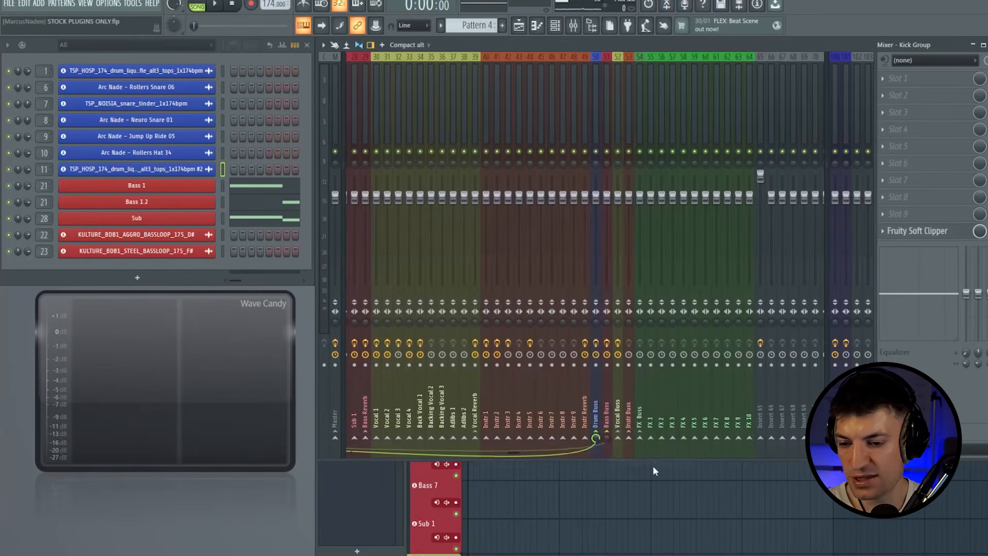
Step: Put Bass Buss's slot 9 Fruity Limiter in compressor mode and set its sidechain input to Kick Group
left_click(608, 110)
left_click(932, 216)
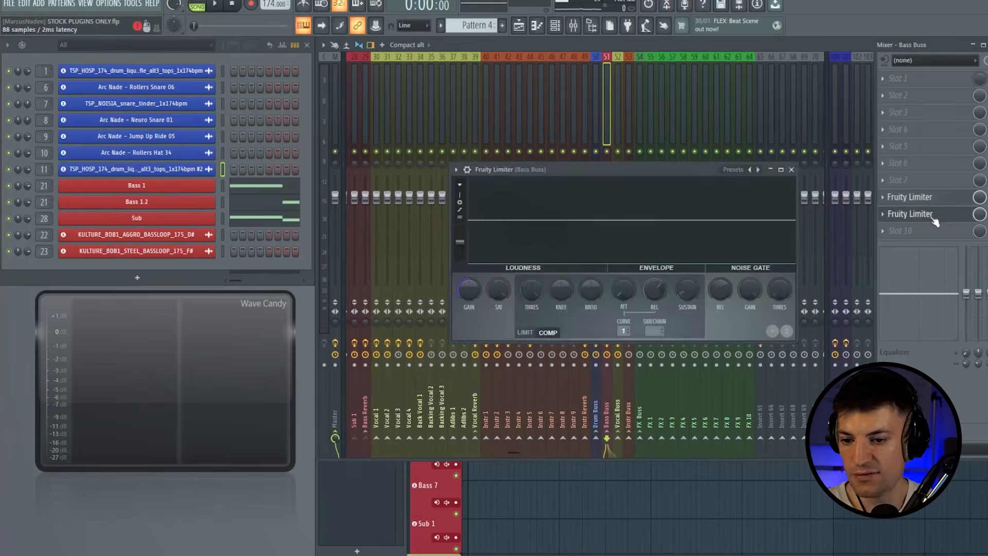
left_click(525, 336)
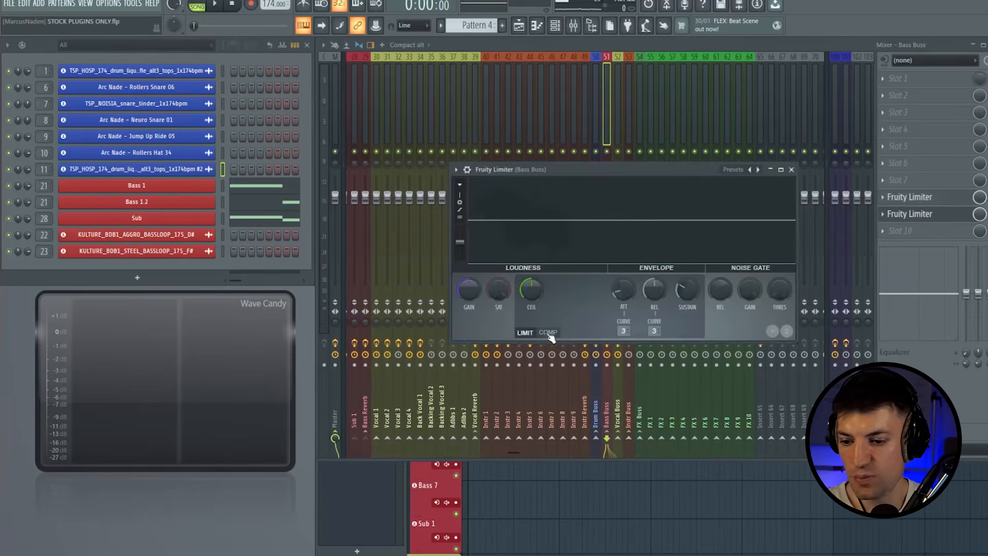
left_click(548, 333)
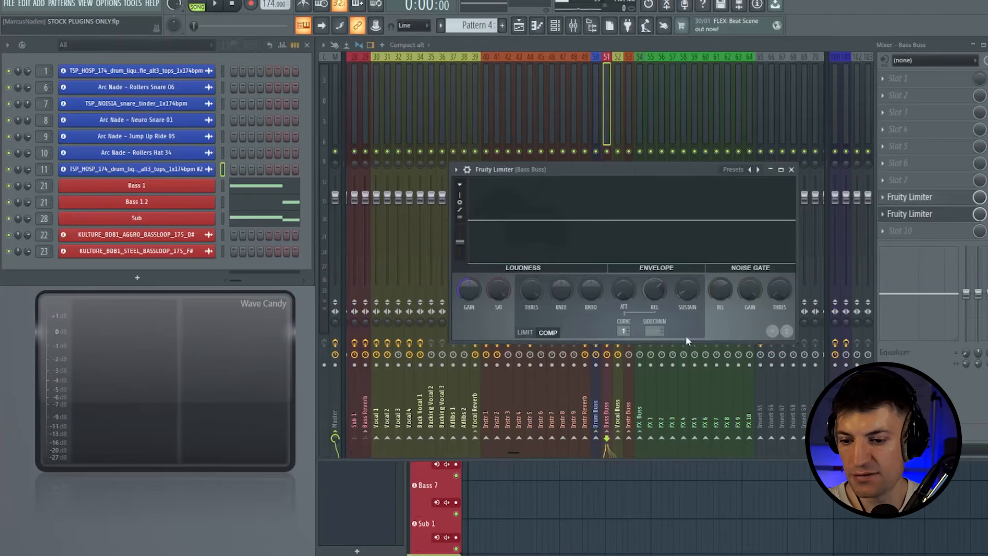
left_click(655, 329)
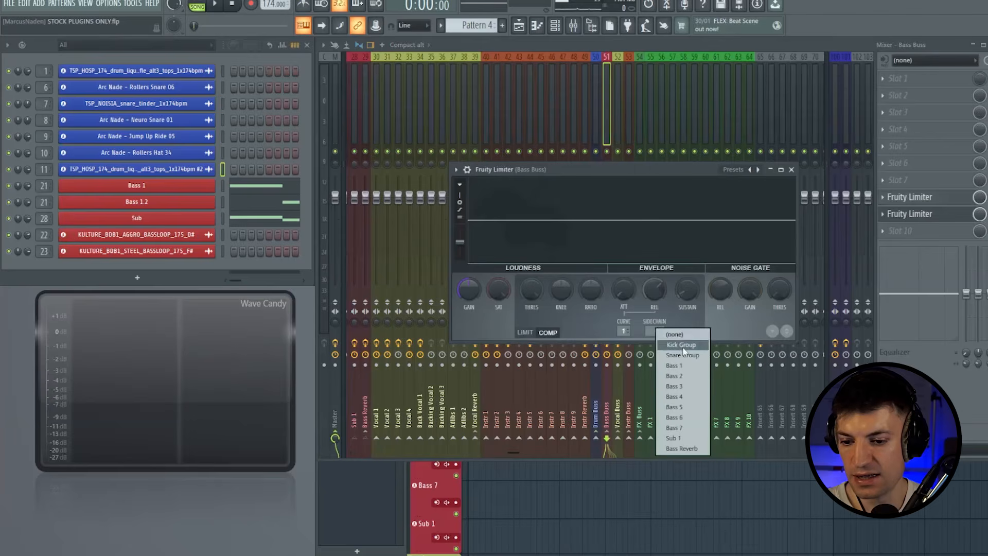
left_click(683, 347)
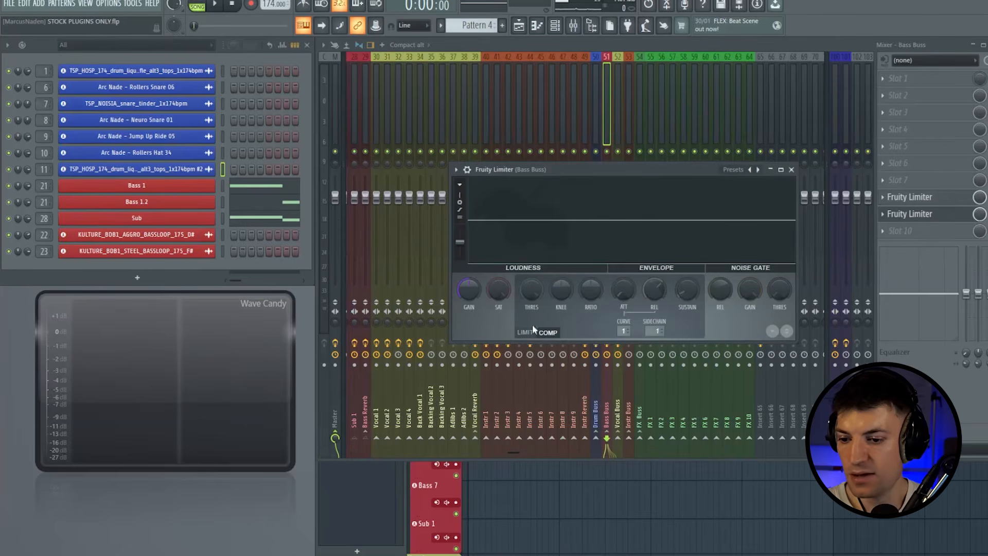
Step: Set the slot 9 limiter's compressor threshold to -60 dB, raise its knee and ratio, and audition the ducking
left_click_drag(531, 290, 531, 309)
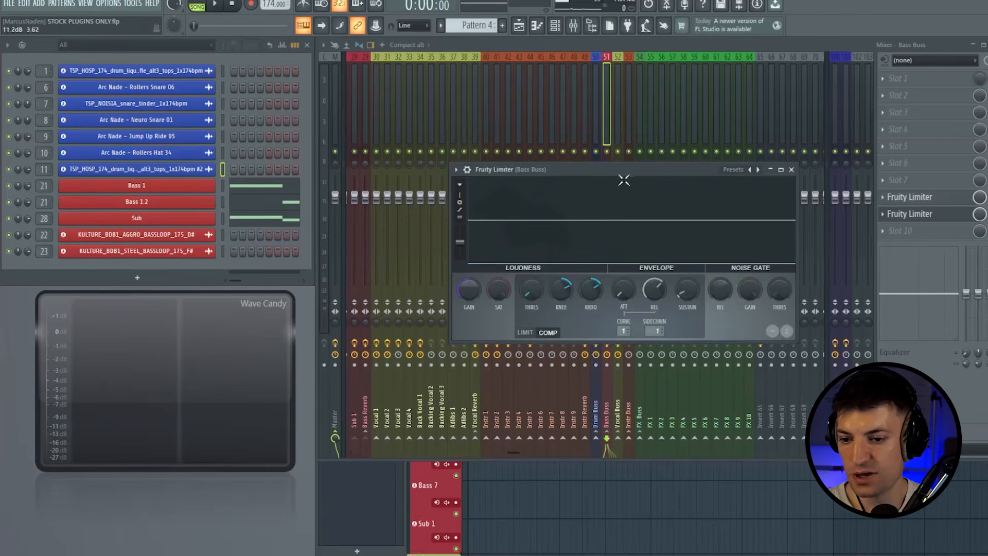
left_click_drag(624, 179, 630, 178)
key("space")
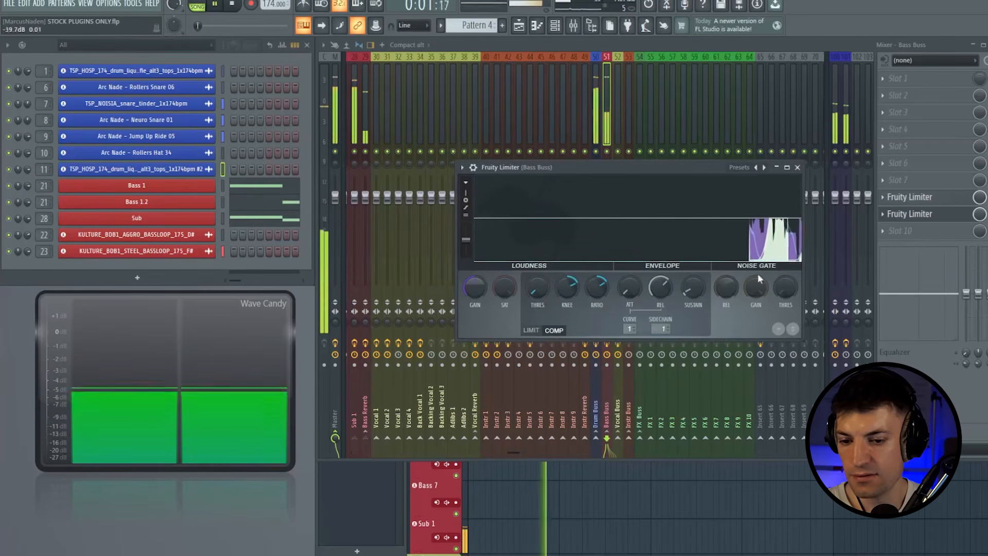
key("space")
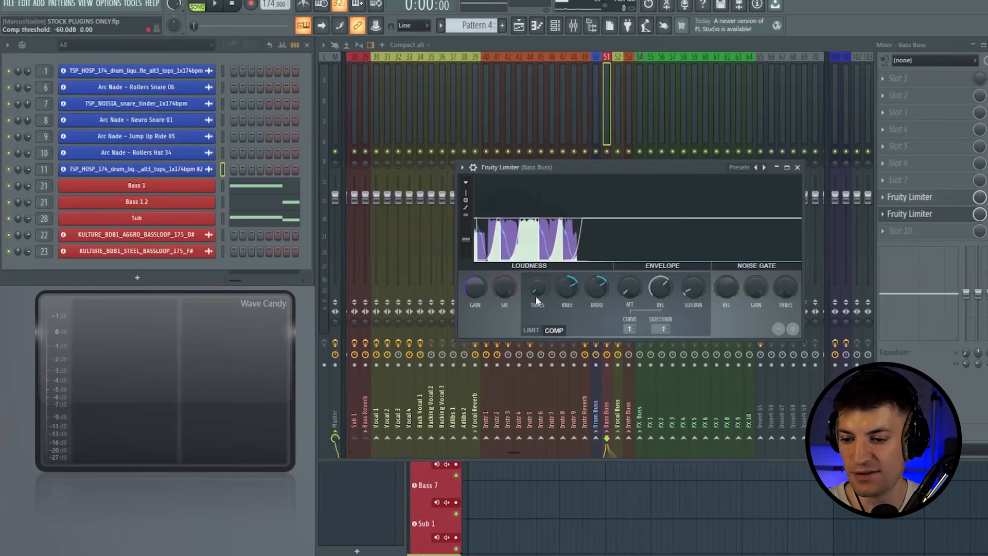
Step: Raise the Kick Group sidechain compressor's threshold on Bass Buss to a moderate level, checking the ducking during playback
mouse_move(535, 294)
left_mouse_down()
mouse_move(536, 272)
mouse_move(537, 283)
left_mouse_up()
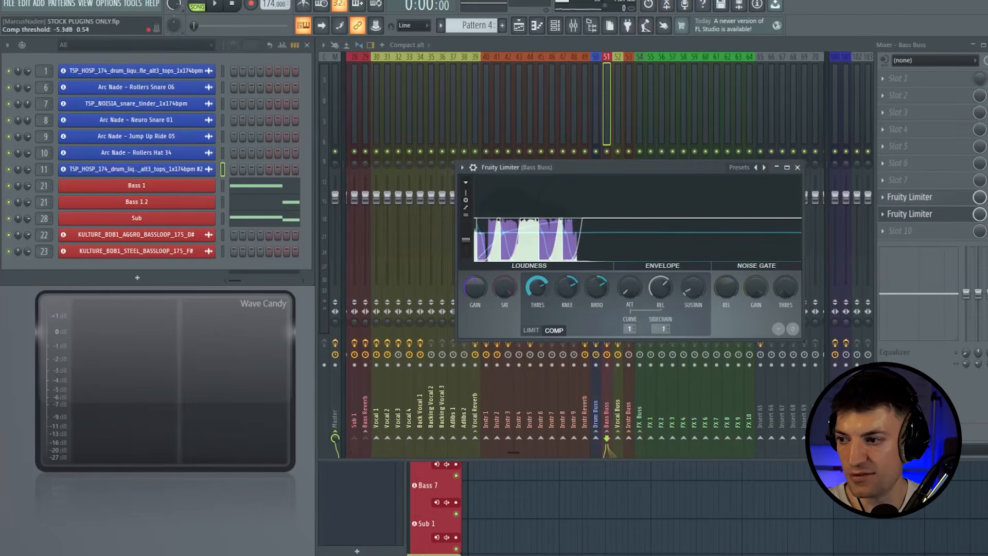
key("space")
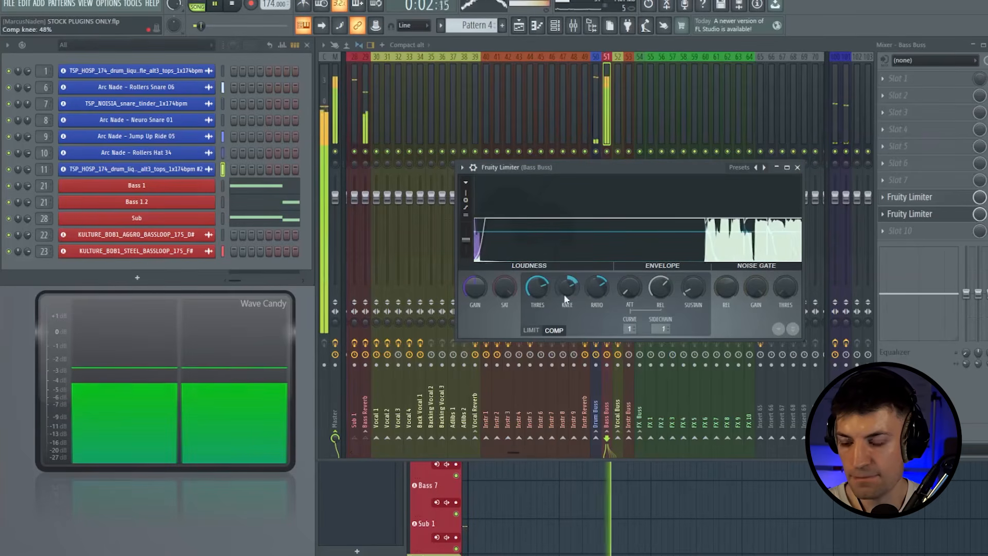
key("space")
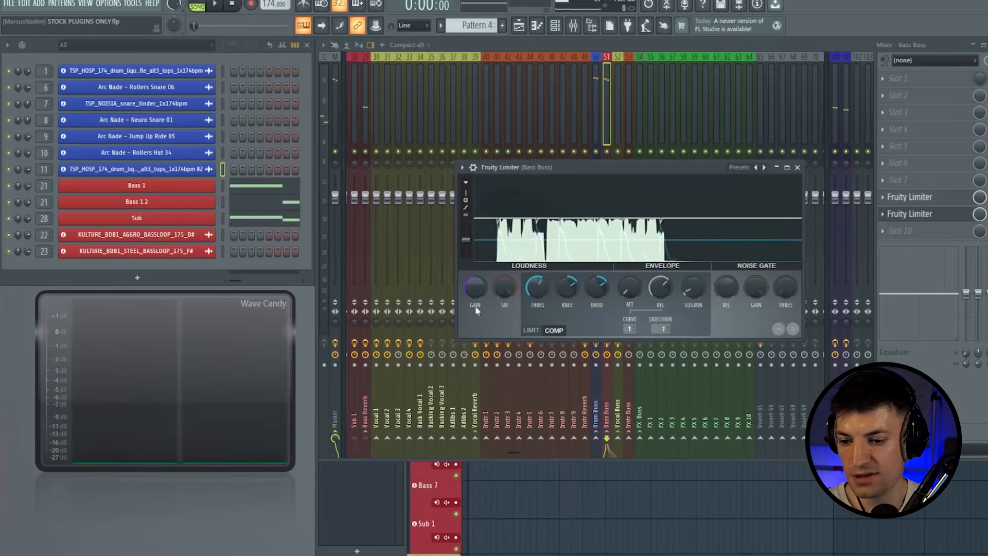
left_click_drag(566, 300, 566, 303)
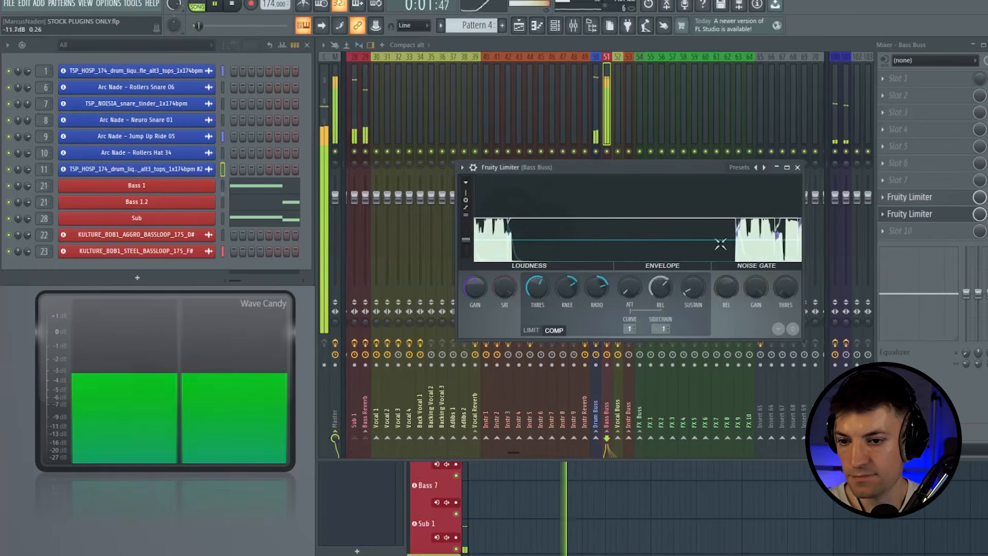
left_click(797, 168)
key("space")
Step: Insert a third Fruity Limiter in slot 10 of Bass Buss and go back to the drum group mixer tracks
left_click(905, 229)
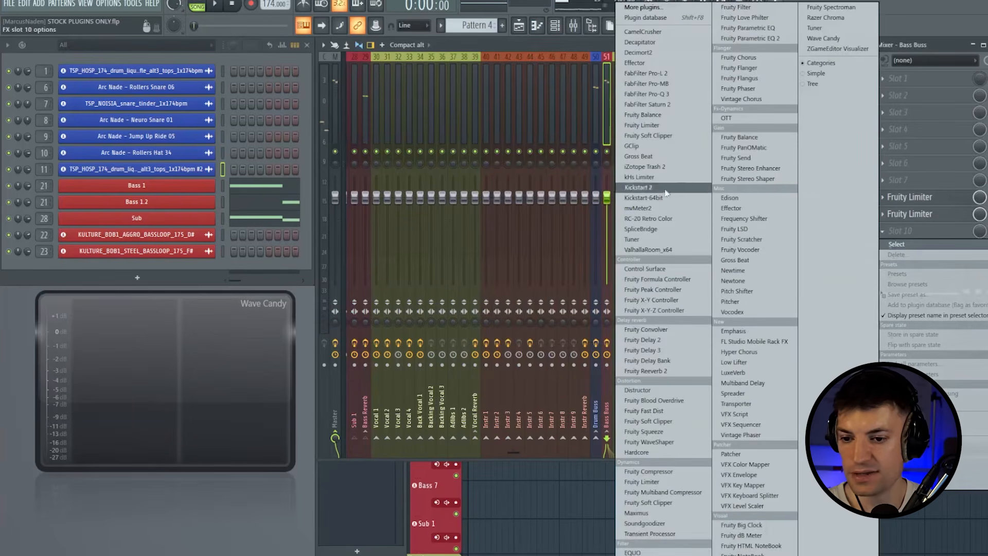
left_click(640, 126)
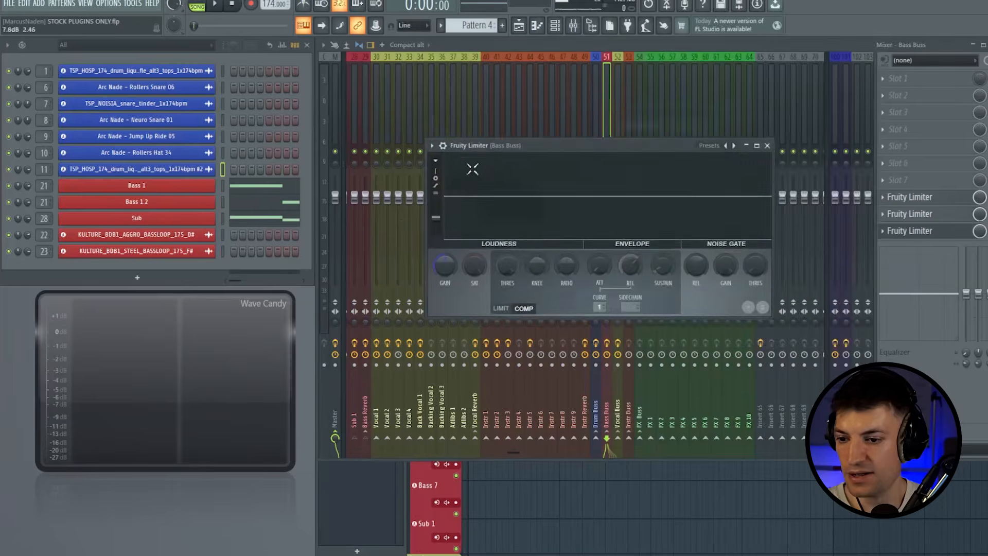
left_click_drag(509, 149, 602, 178)
scroll(575, 122, "up", 20)
scroll(540, 154, "down", 15)
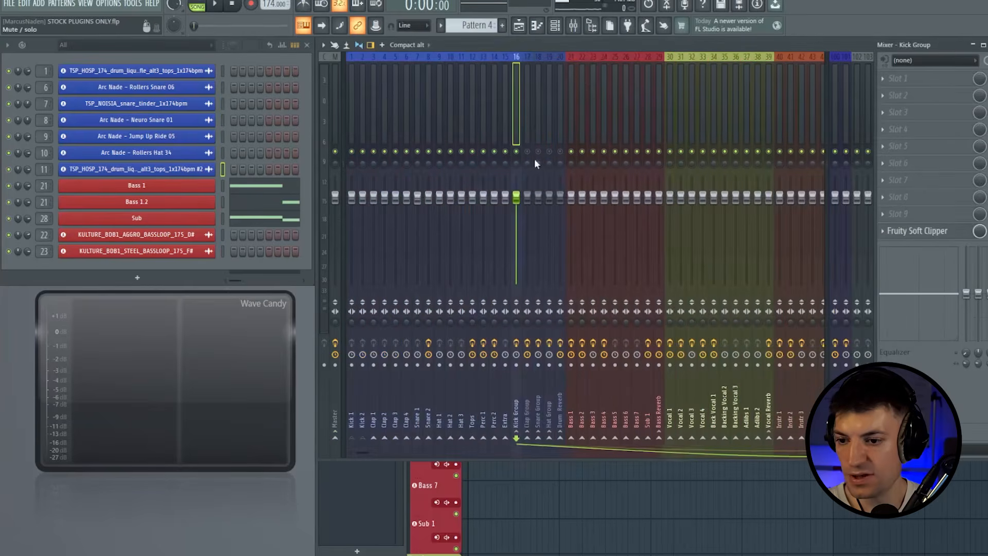
Step: Route the Snare Group mixer track to Bass Buss as a sidechain send
scroll(543, 159, "down", 1)
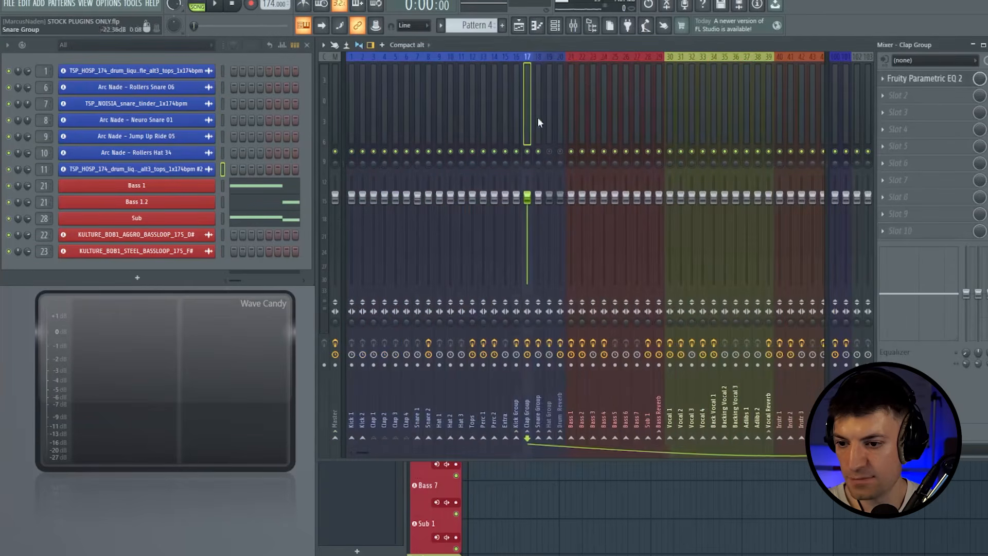
scroll(539, 122, "down", 1)
left_click_drag(367, 451, 557, 451)
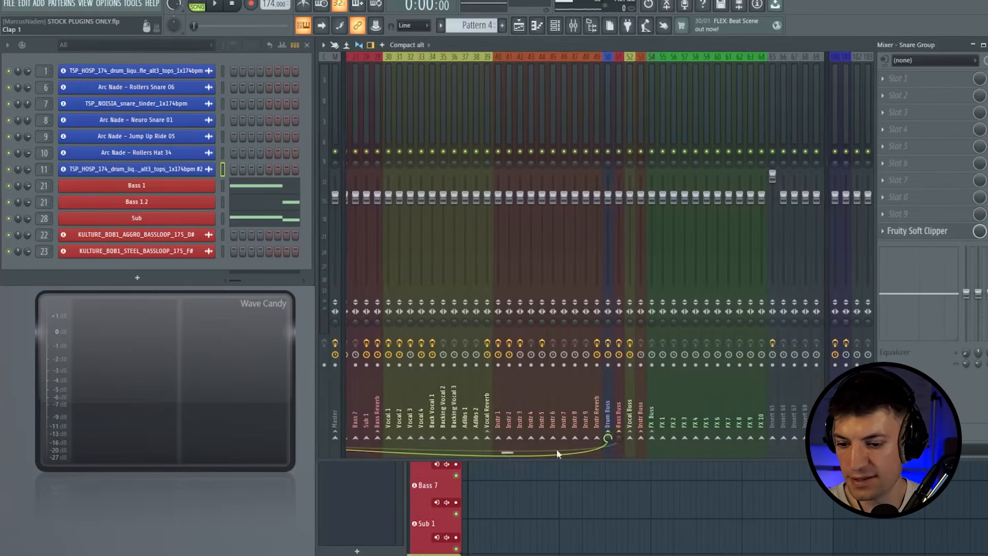
right_click(620, 437)
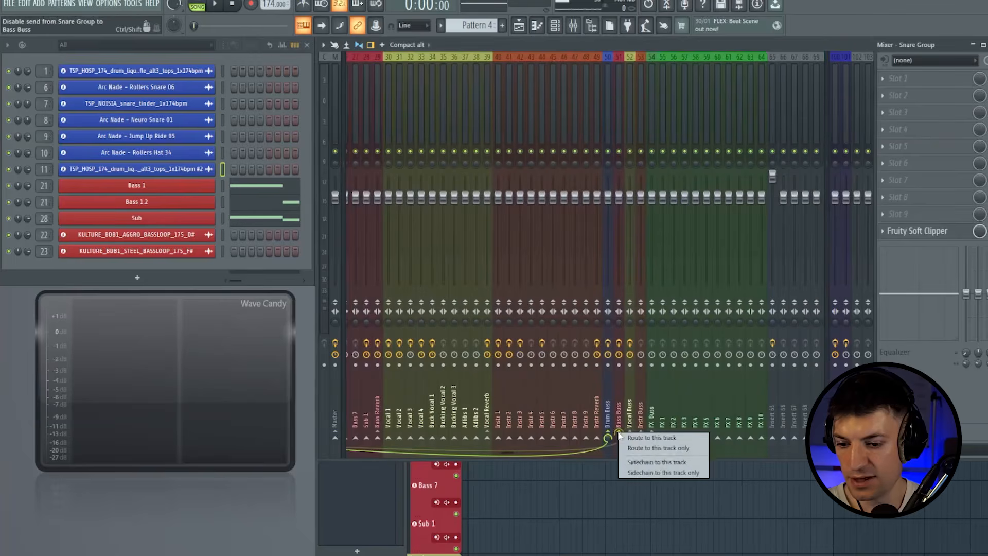
left_click(662, 462)
Step: Put Bass Buss's slot 10 Fruity Limiter in compressor mode and set its sidechain input to Snare Group
left_click(619, 96)
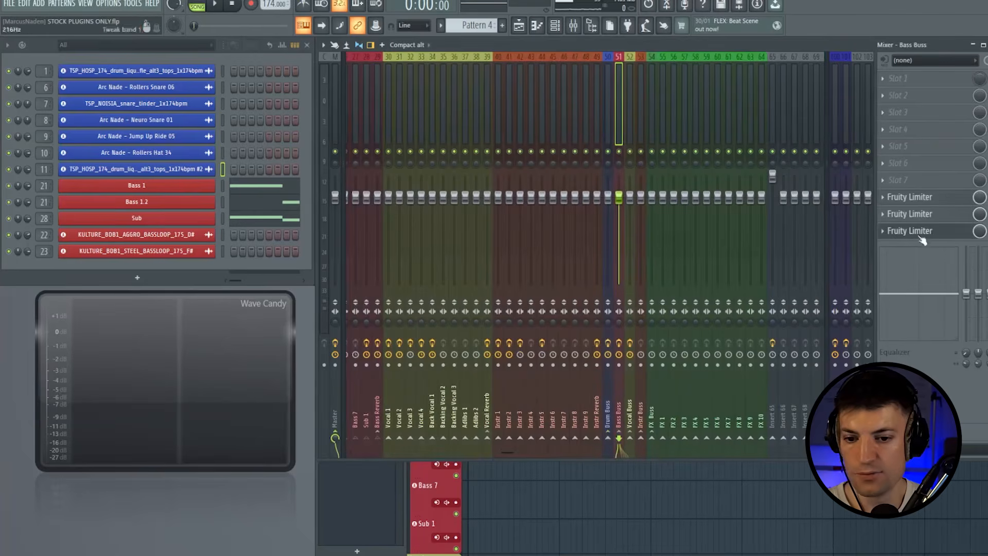
left_click(946, 232)
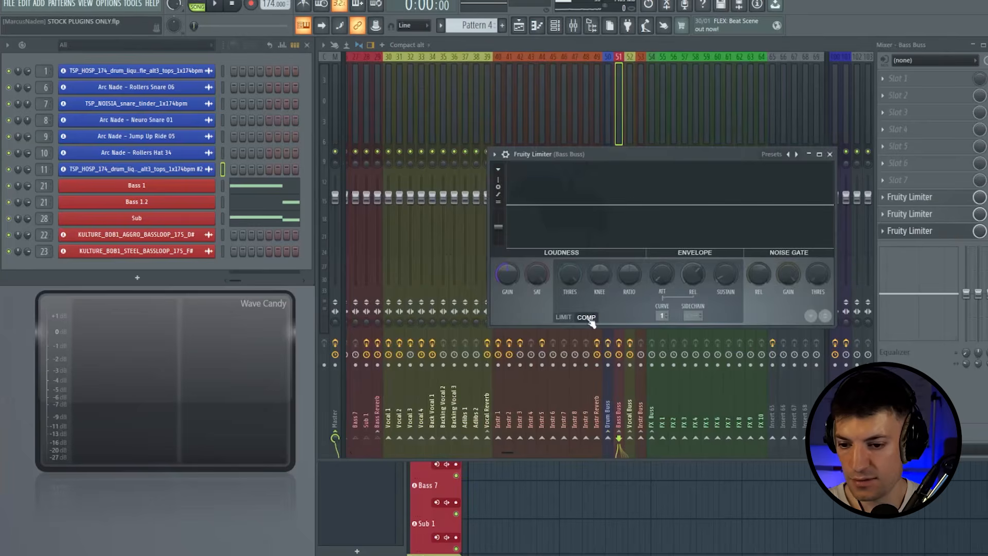
left_click(698, 315)
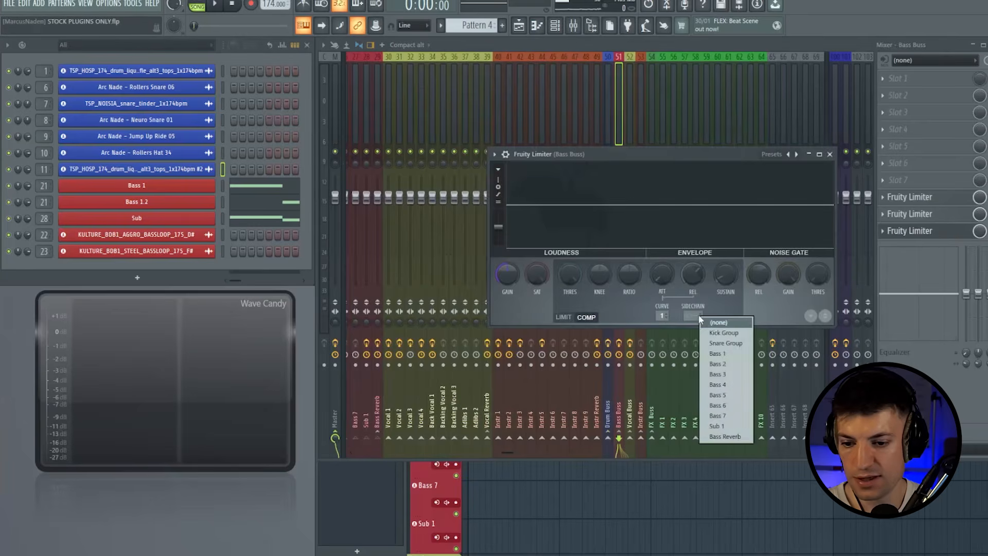
left_click(726, 344)
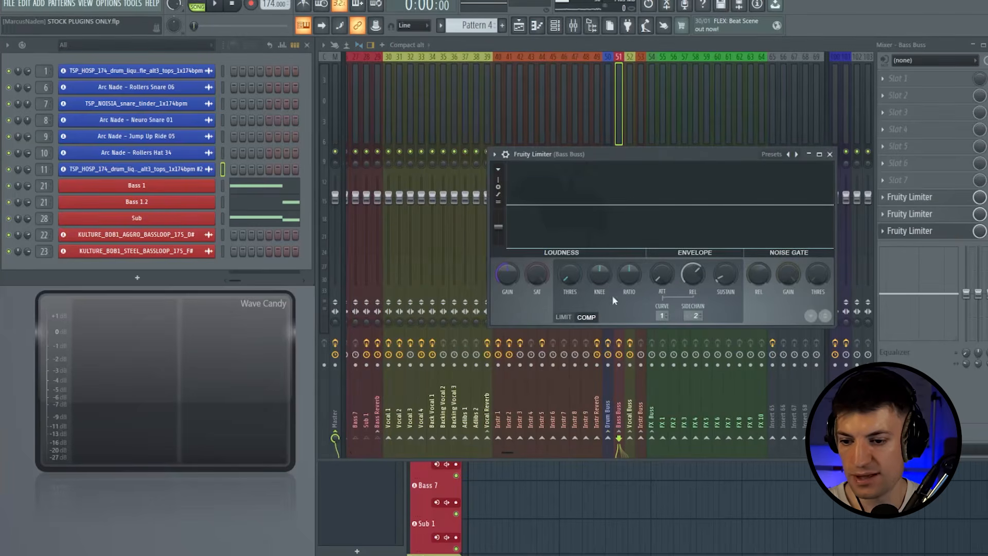
Step: Raise the knee, ratio and threshold of the Snare Group sidechain compressor on Bass Buss, auditioning the ducking
key("space")
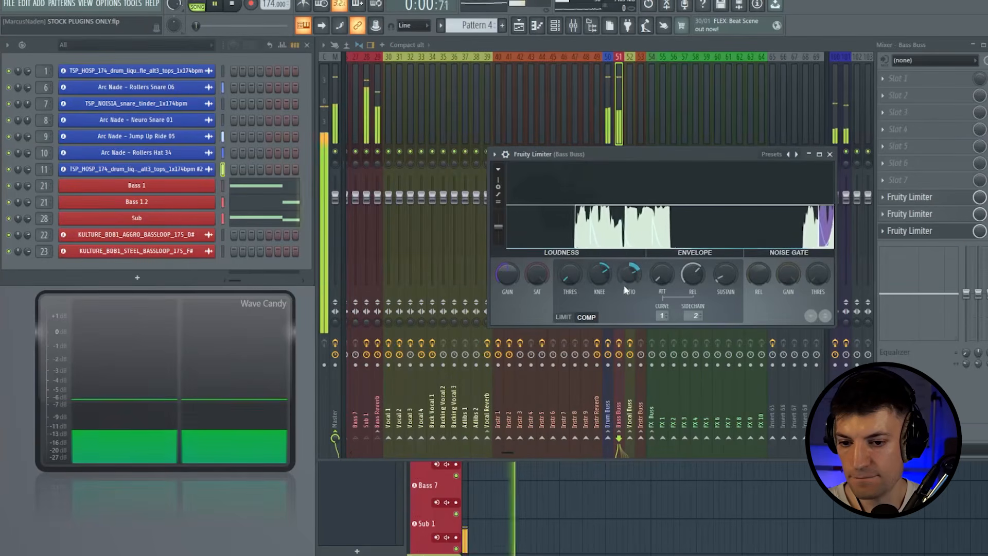
key("space")
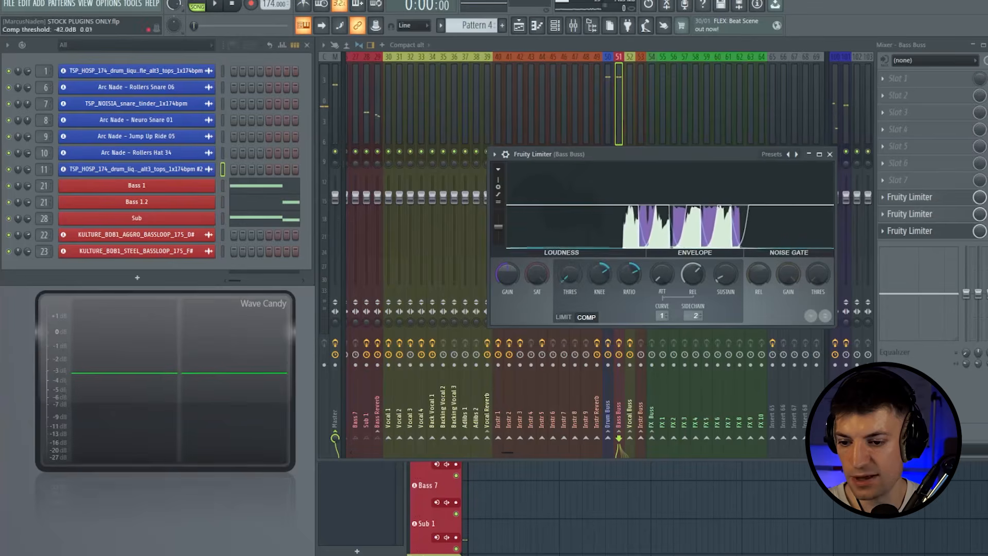
key("space")
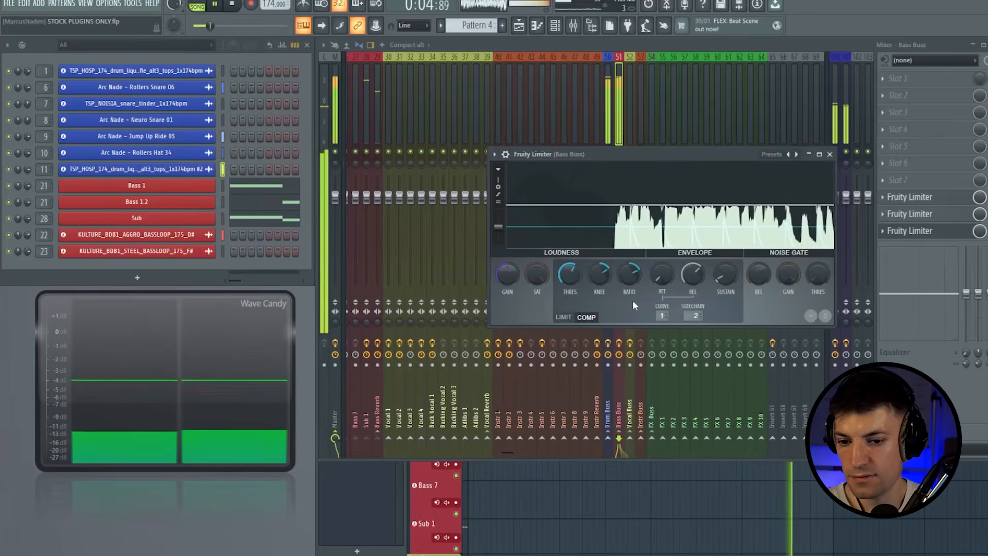
key("space")
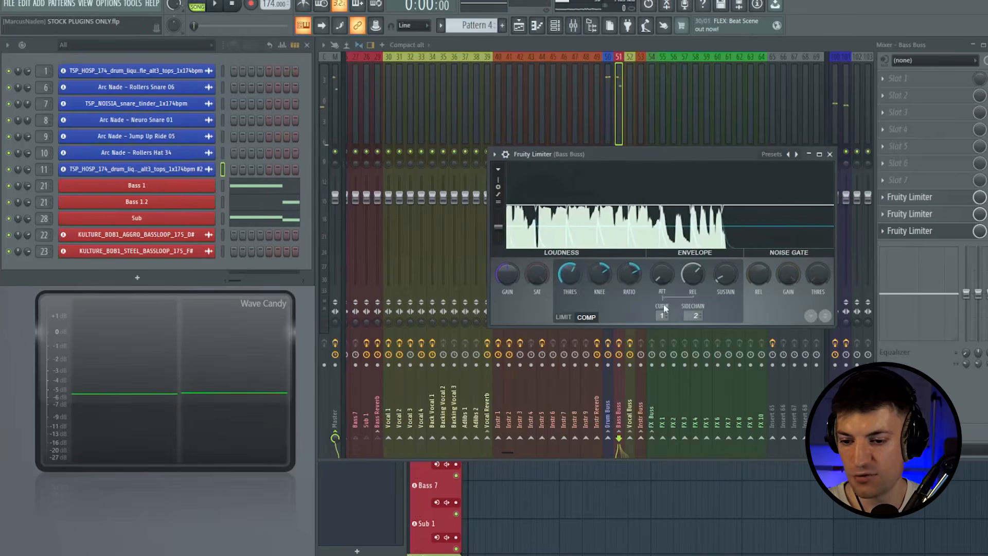
Step: Lower the Snare Group sidechain compressor's threshold to about -17 dB, check the ducking during playback and close the plugin
key("space")
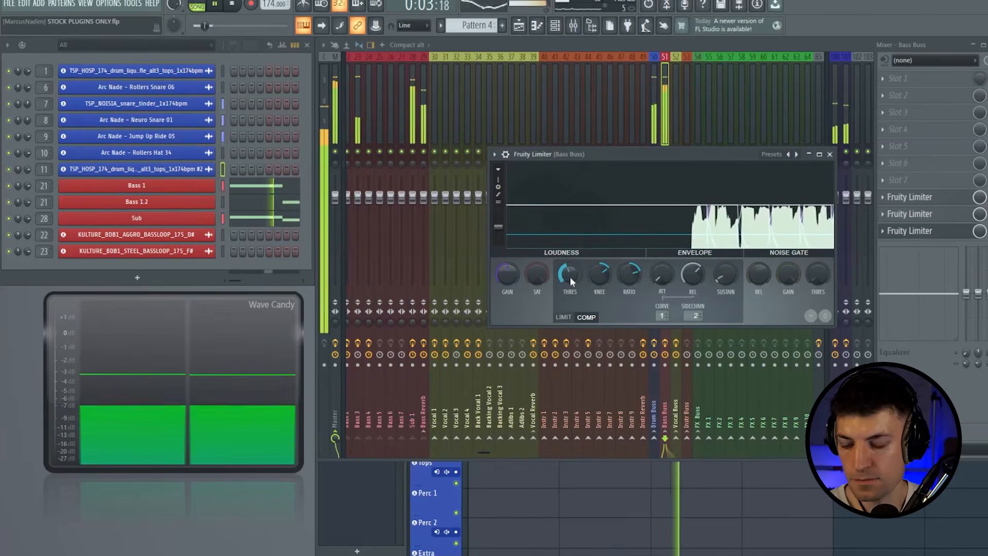
key("space")
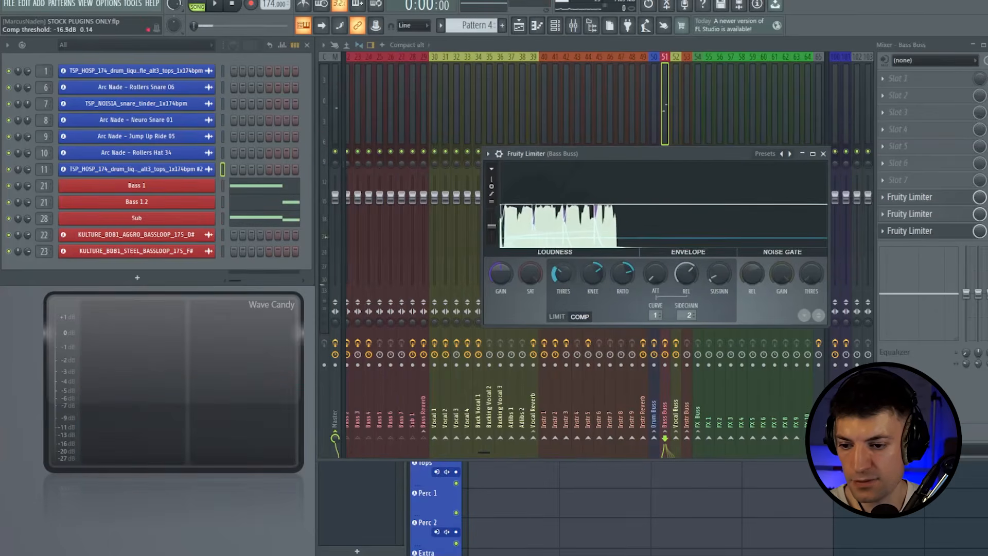
key("space")
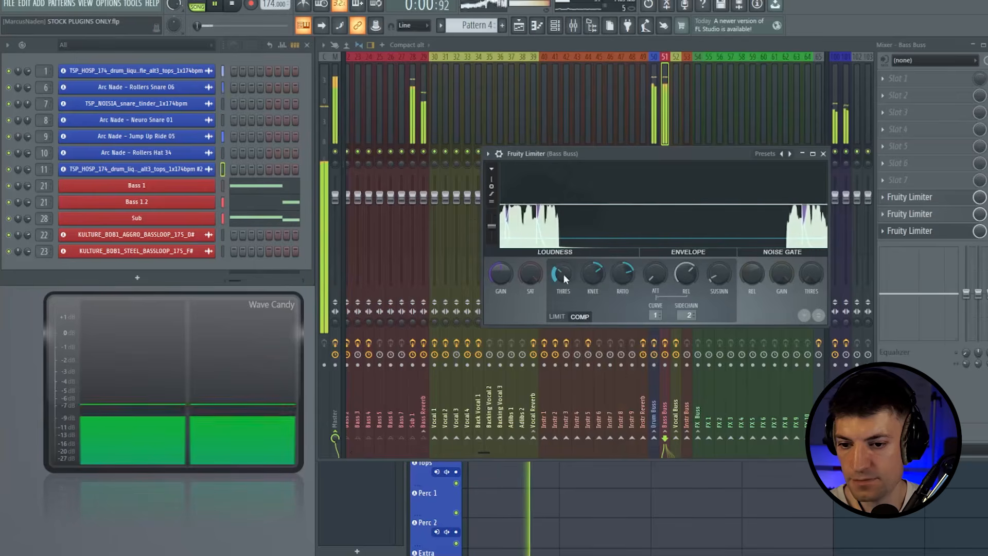
key("space")
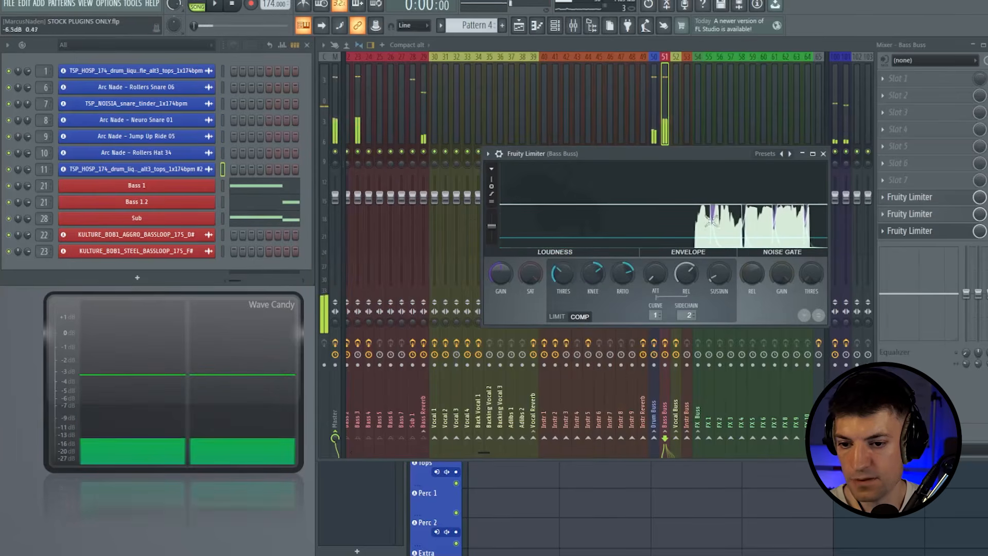
key("space")
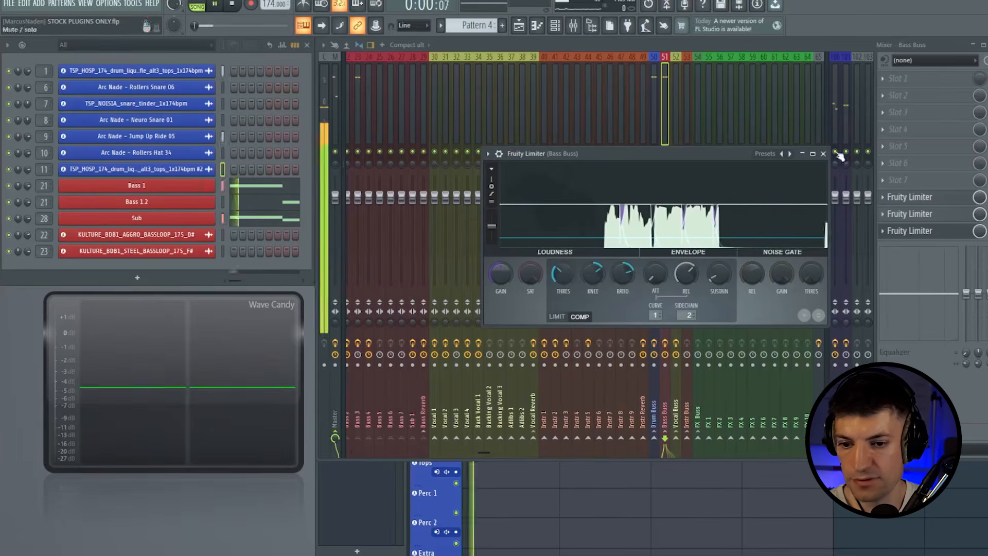
left_click(823, 154)
Step: Lower the slot 9 Kick Group compressor's threshold to about -13 dB during playback, and close the plugin
left_click(914, 213)
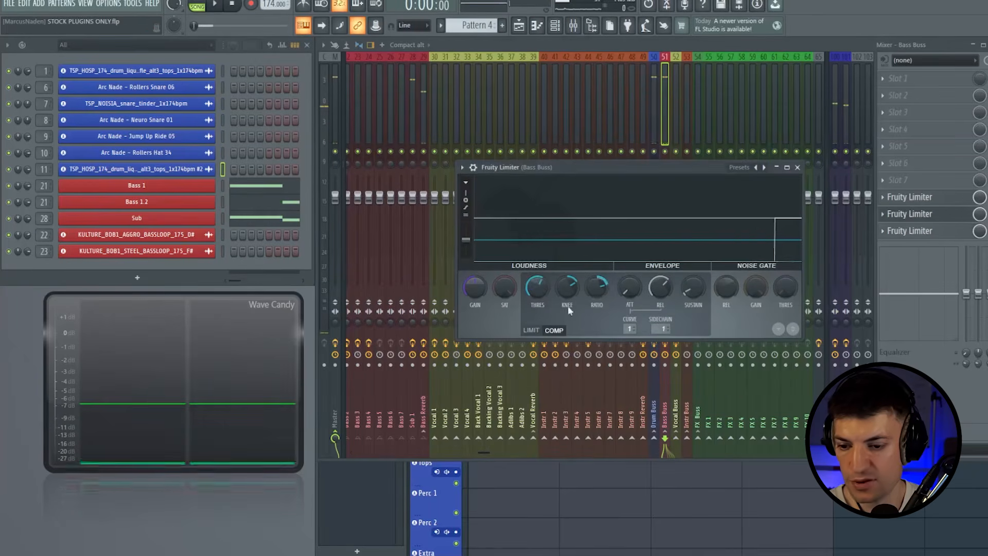
key("space")
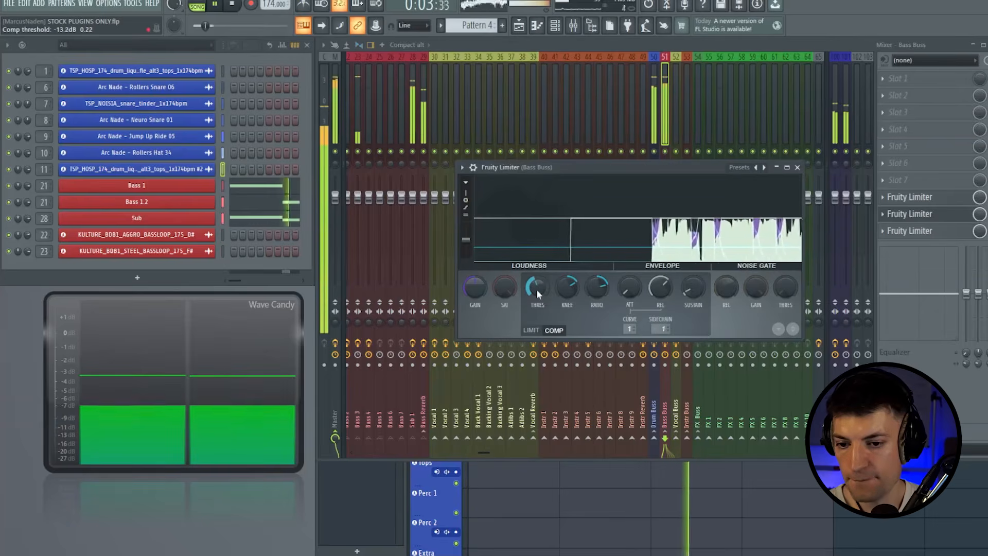
left_click_drag(536, 289, 536, 278)
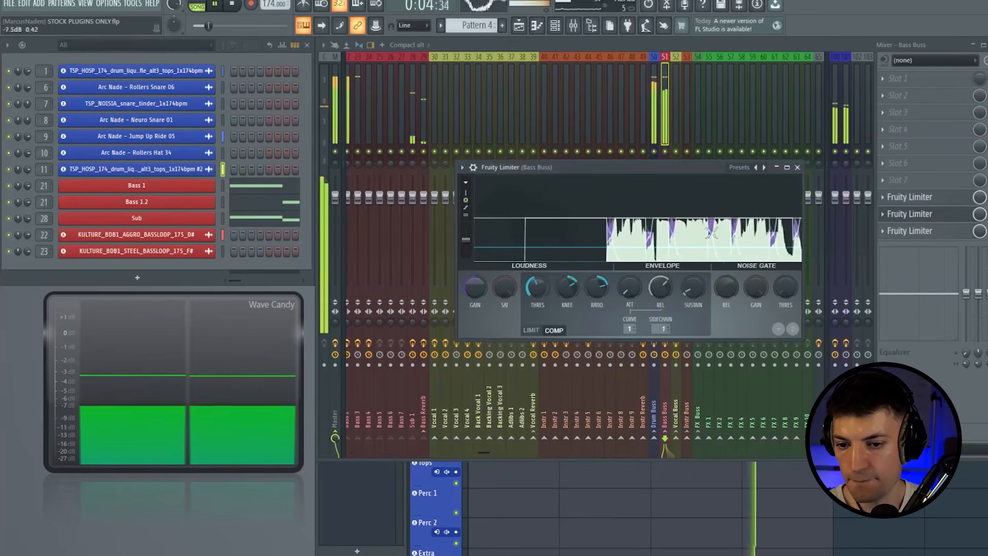
left_click(797, 167)
key("space")
Step: Play the track and check the Master's peak level on the Wave Candy meter
left_click(115, 331)
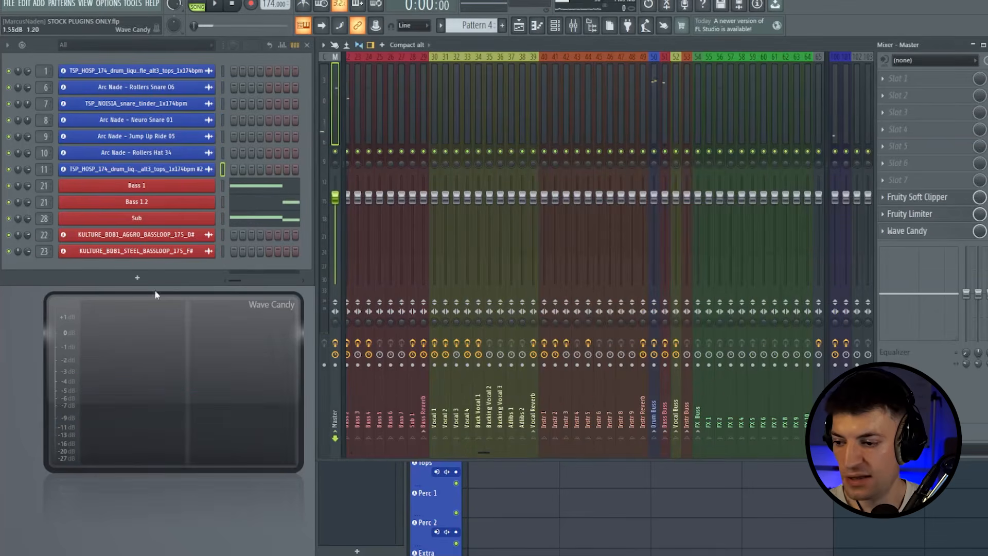
key("space")
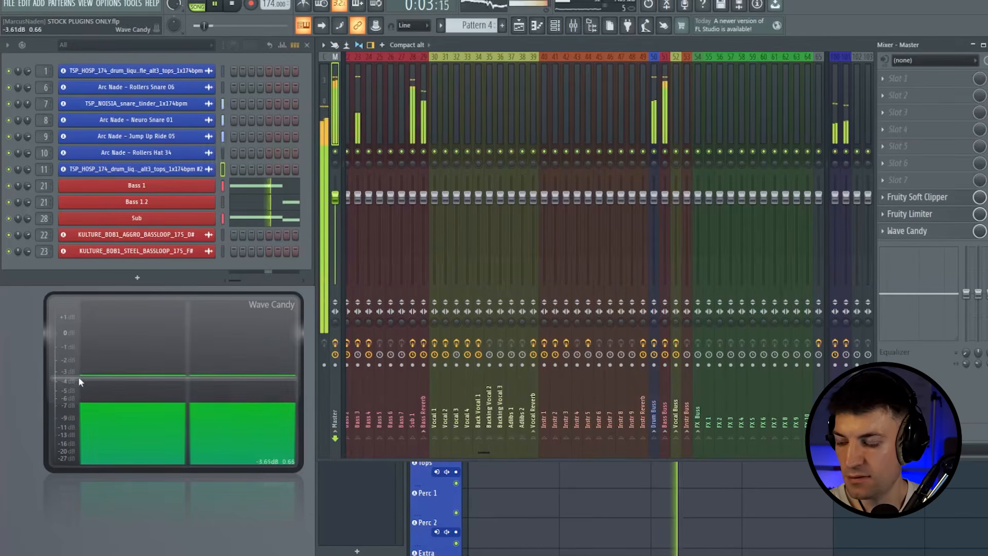
key("space")
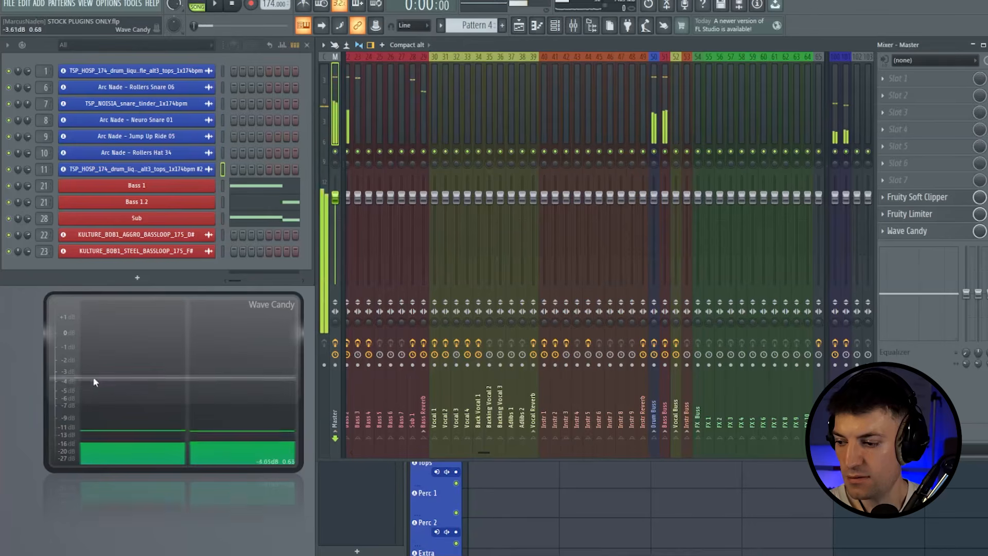